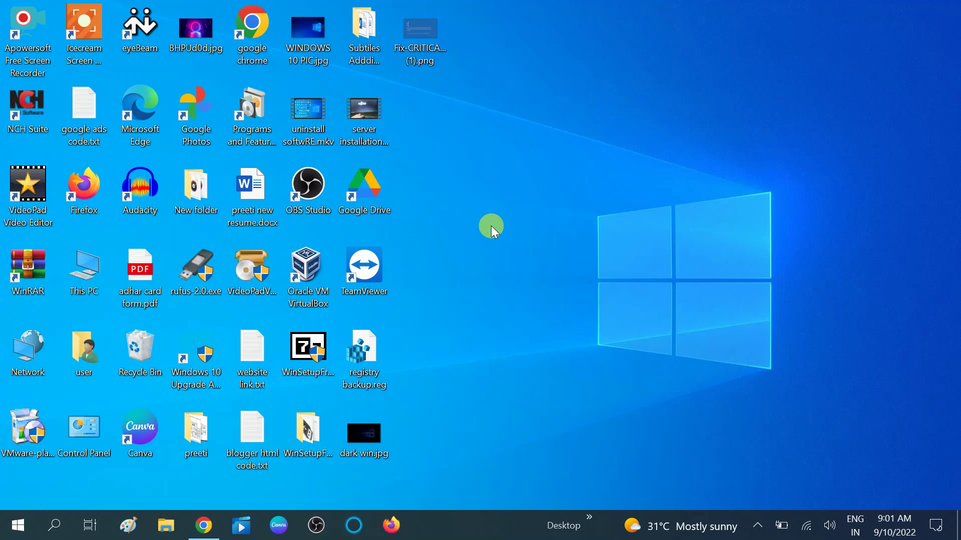
Launch Chrome from the taskbar and open its Settings page from the three-dot menu.
click(204, 526)
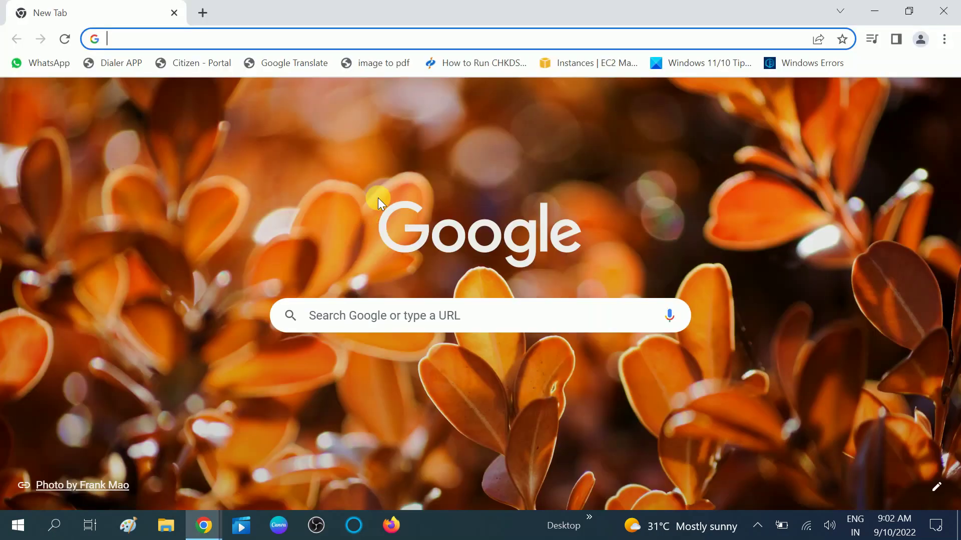
click(944, 40)
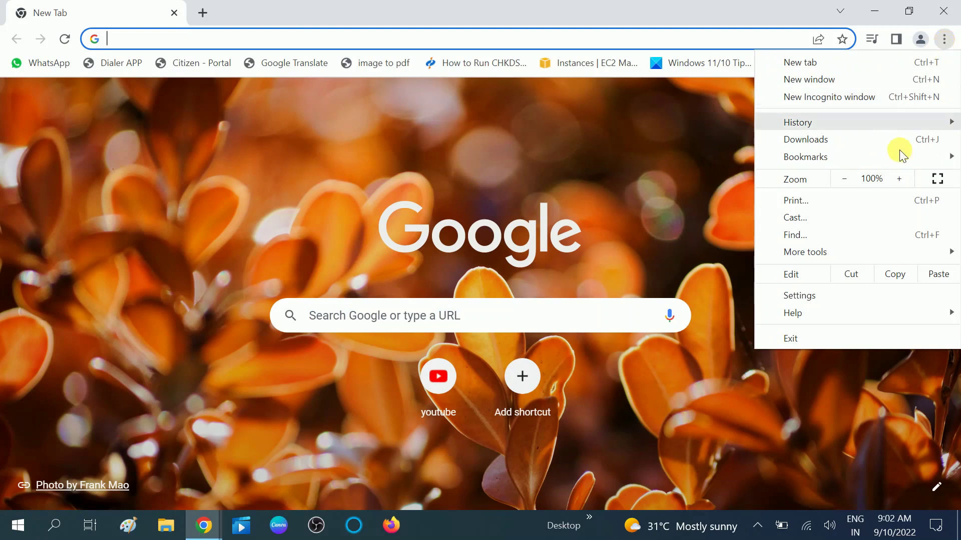
click(807, 297)
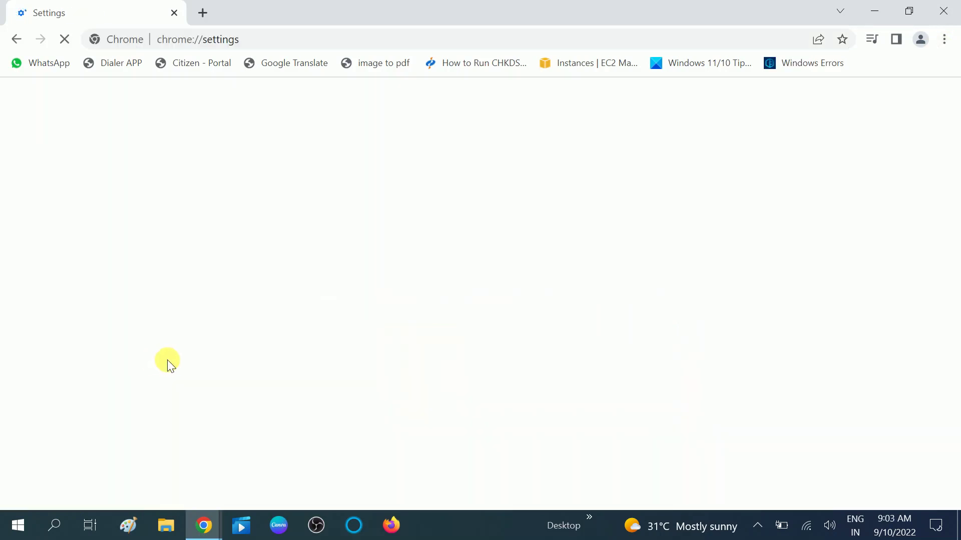
scroll(170, 363, down, 3)
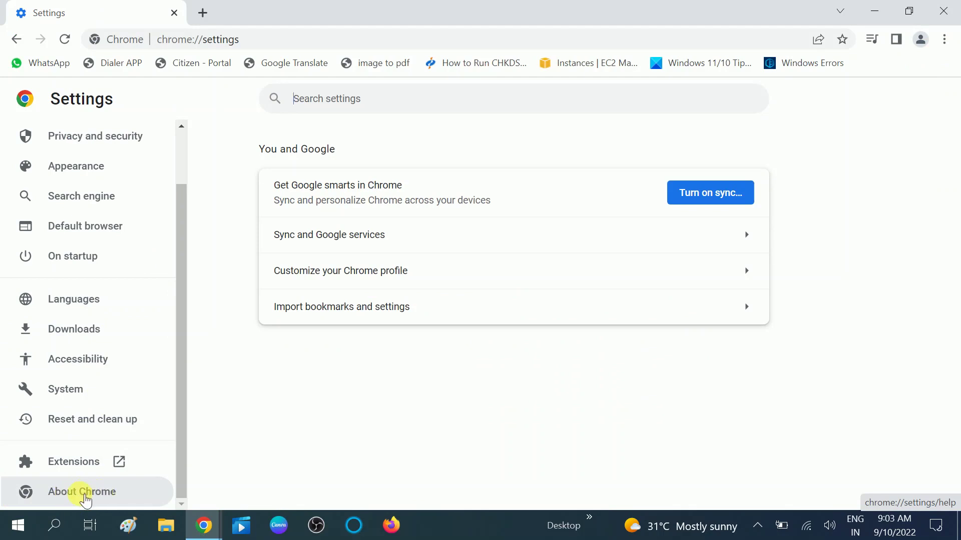
Check for updates on About Chrome, approve the administrator prompt, and relaunch Chrome.
click(100, 499)
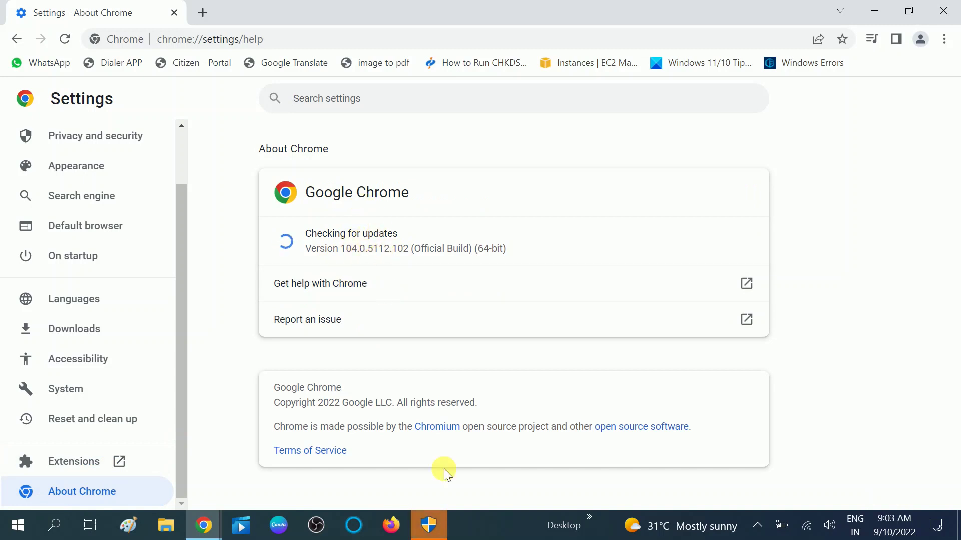
click(431, 523)
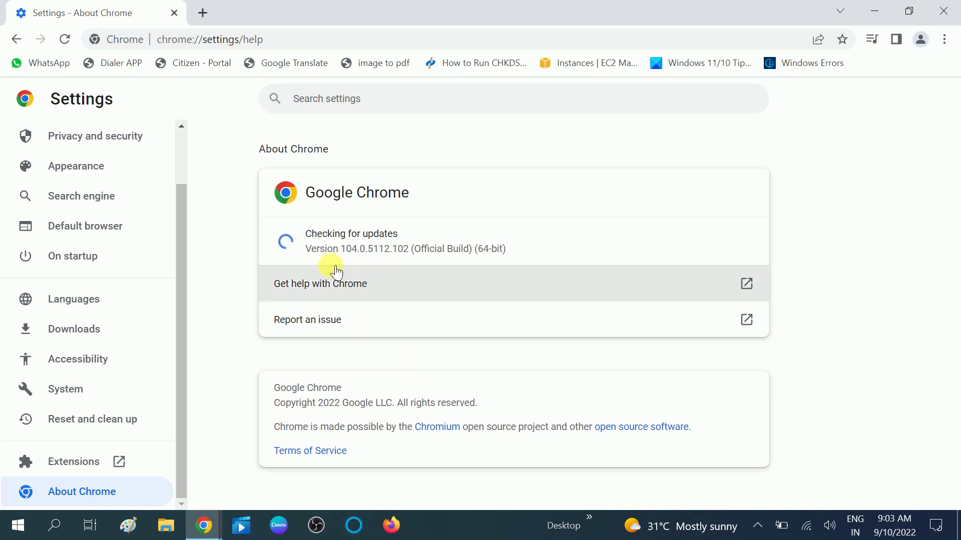
click(708, 239)
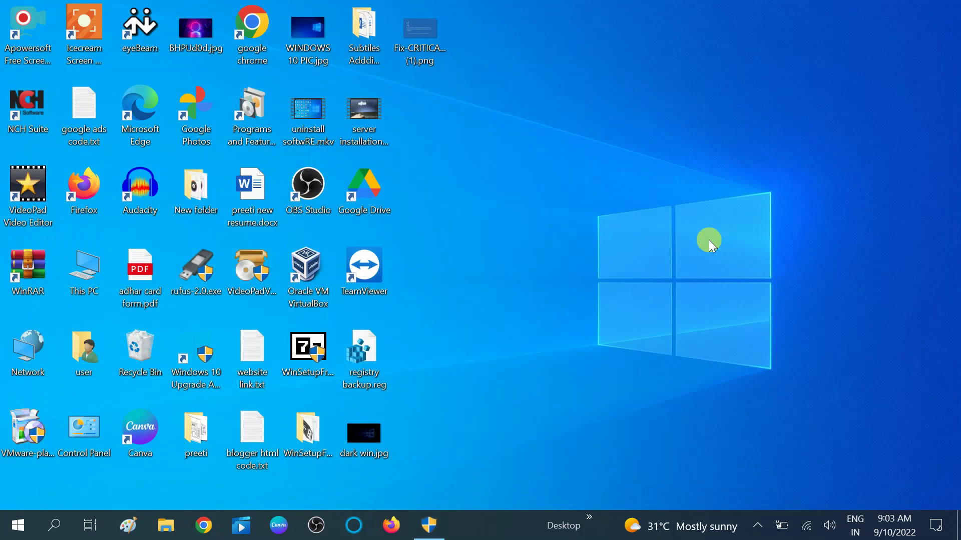
Approve the pending administrator permission prompts so the update can finish.
click(429, 525)
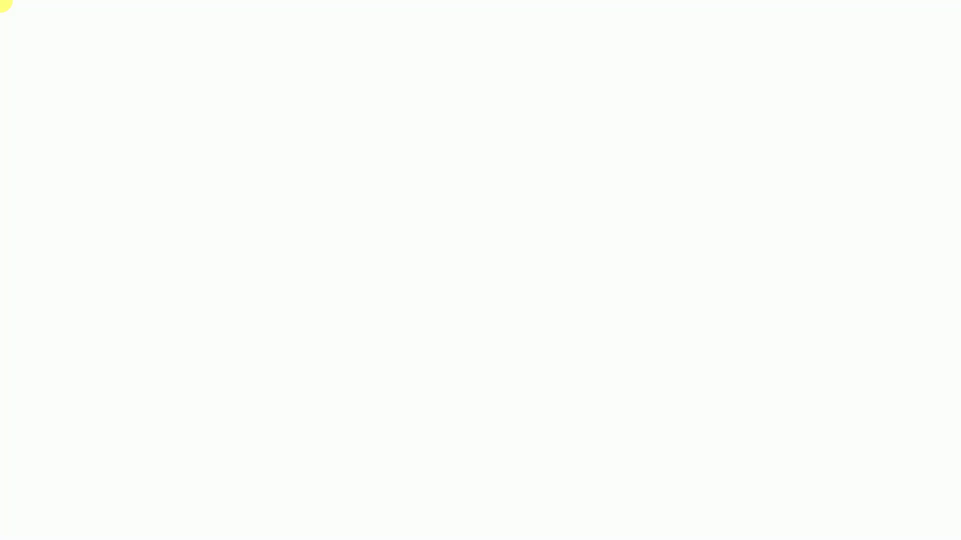
click(402, 369)
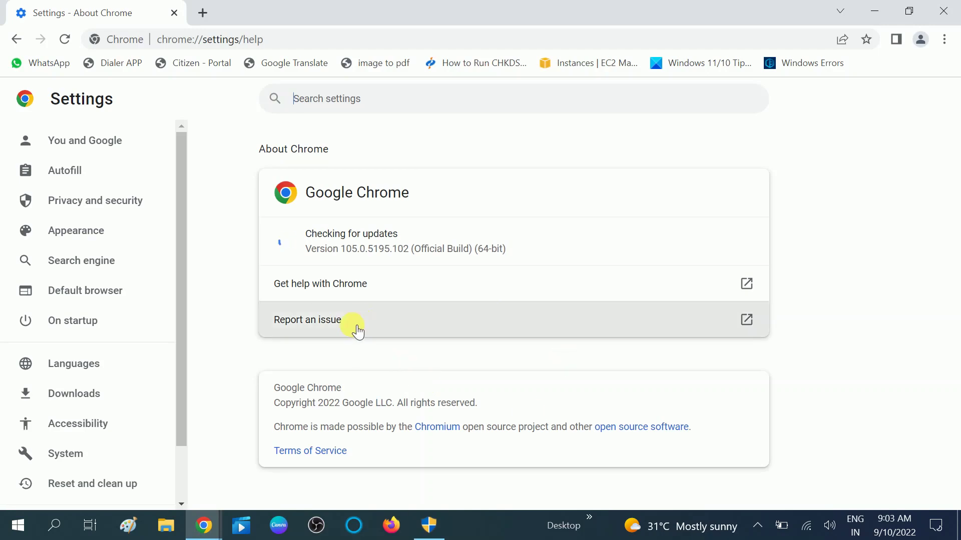
click(427, 526)
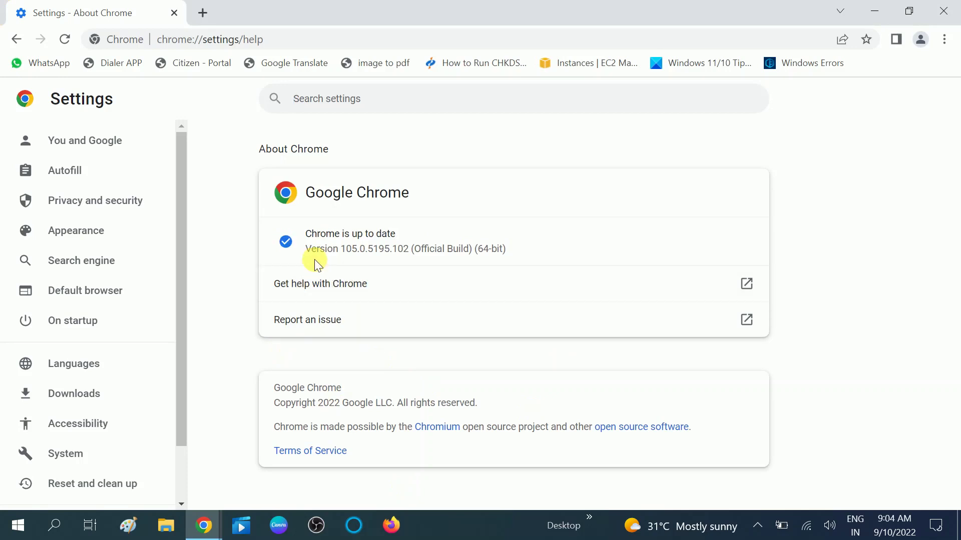
Verify Chrome reports up to date at version 105.0.5195.102, then minimize the window.
drag(305, 234, 395, 234)
drag(305, 250, 517, 252)
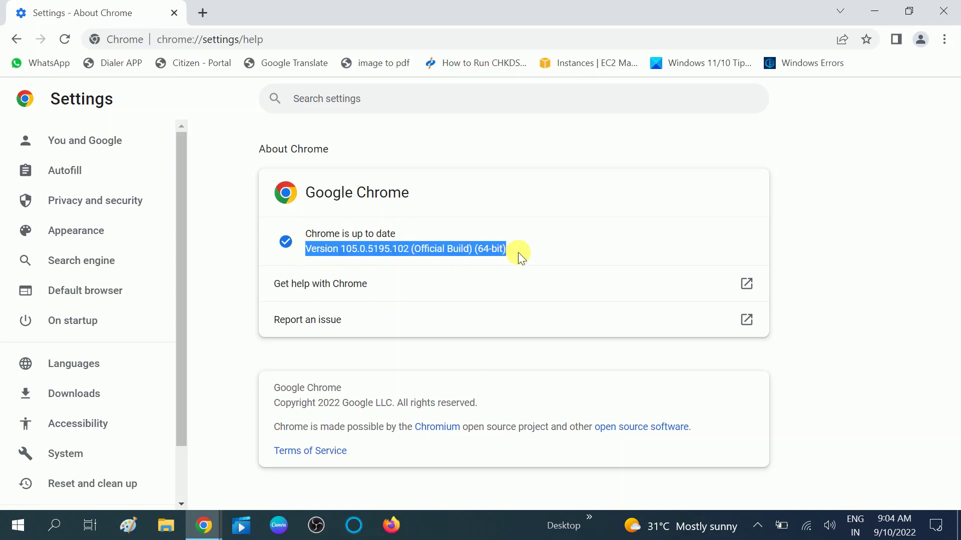
click(524, 243)
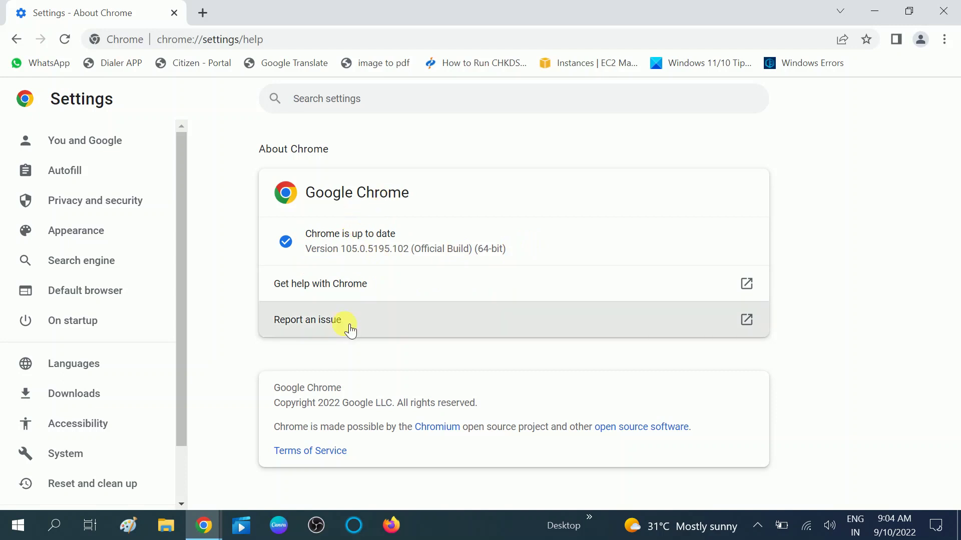
click(874, 11)
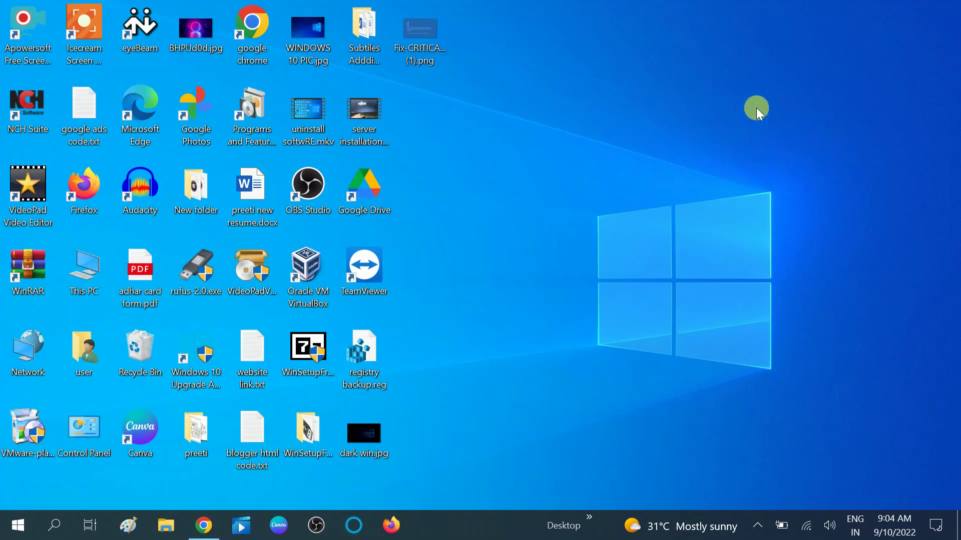
Open Properties for the Google Chrome desktop shortcut.
click(248, 34)
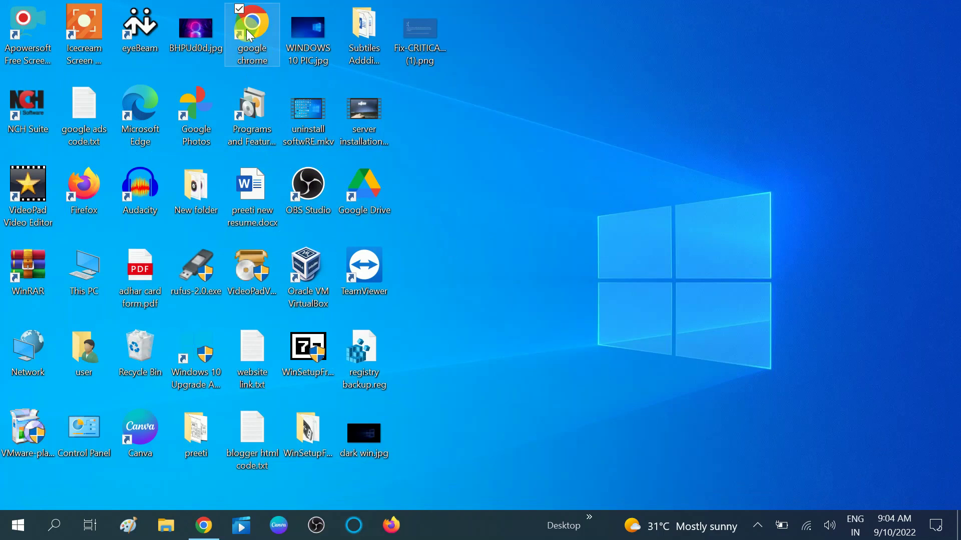
right_click(247, 30)
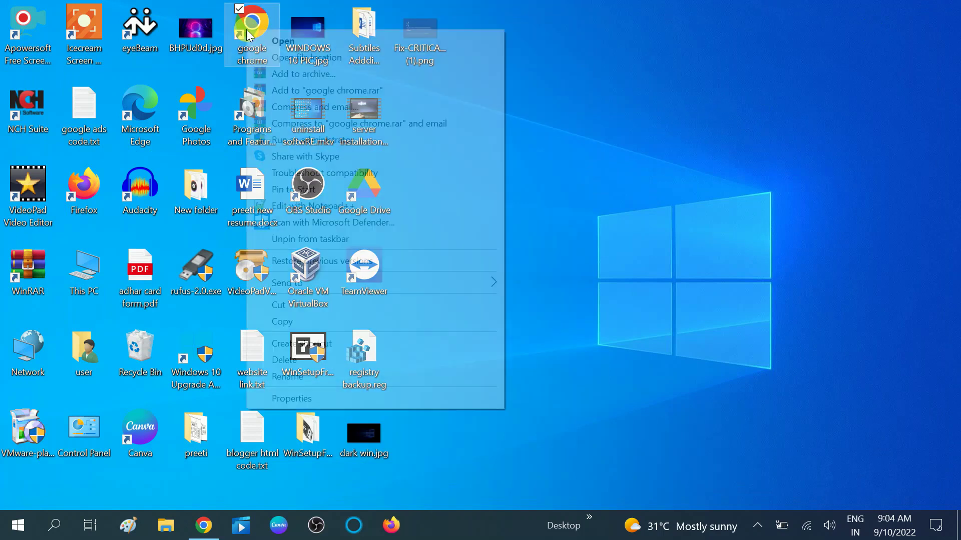
click(307, 400)
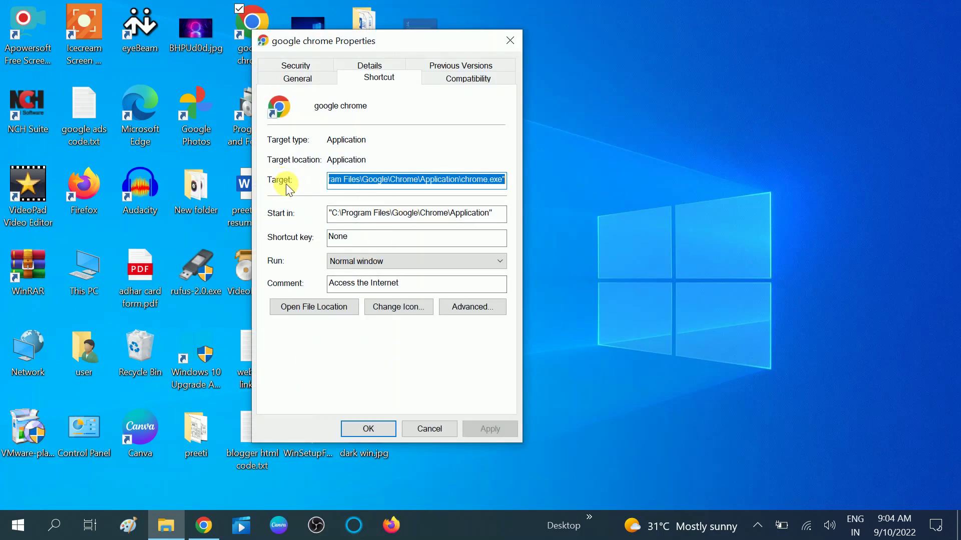
Append --force-dark-mode to the end of the shortcut's Target path.
click(375, 183)
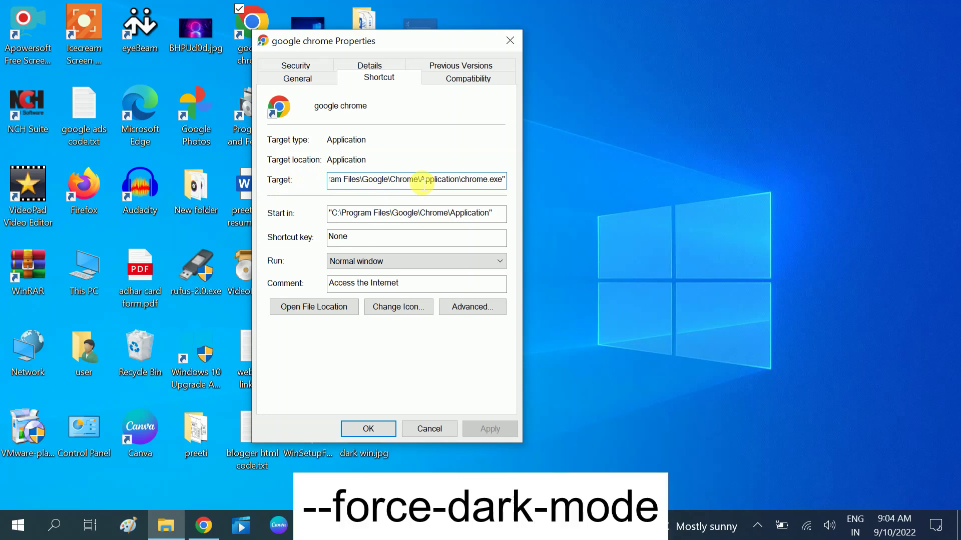
click(505, 181)
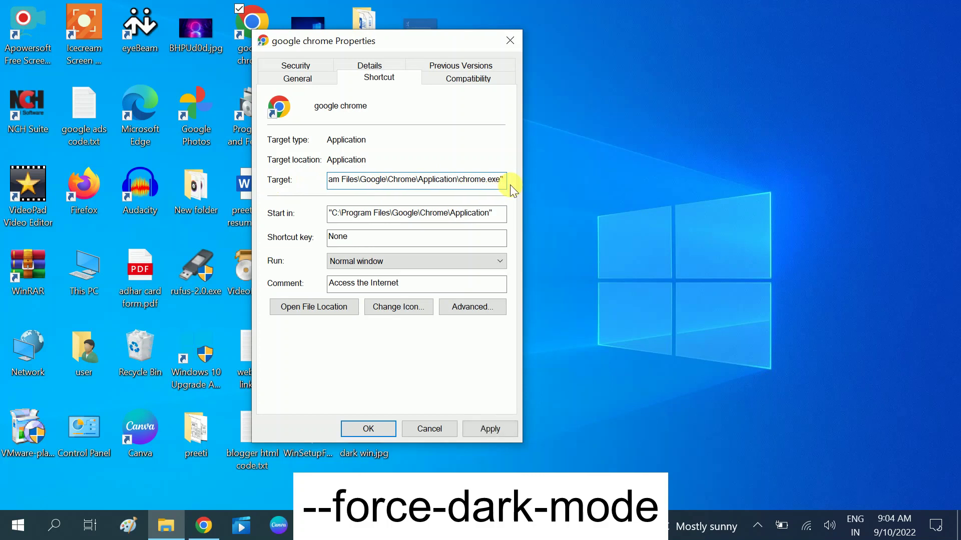
text(--)
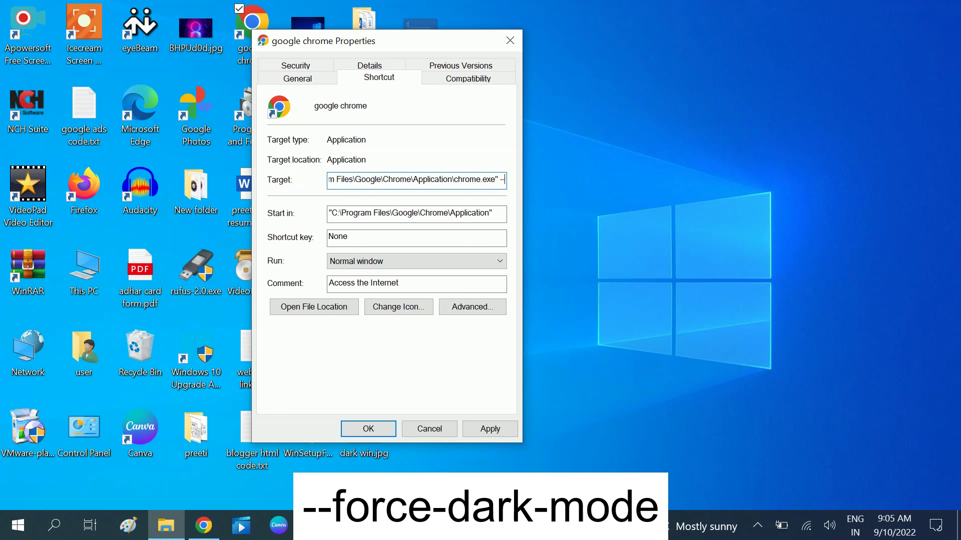
text(fo)
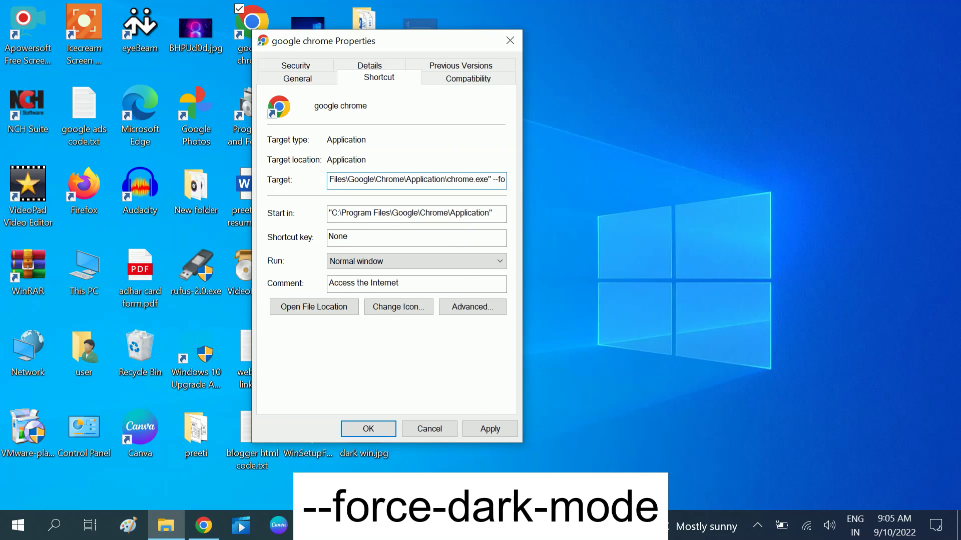
text(rce-)
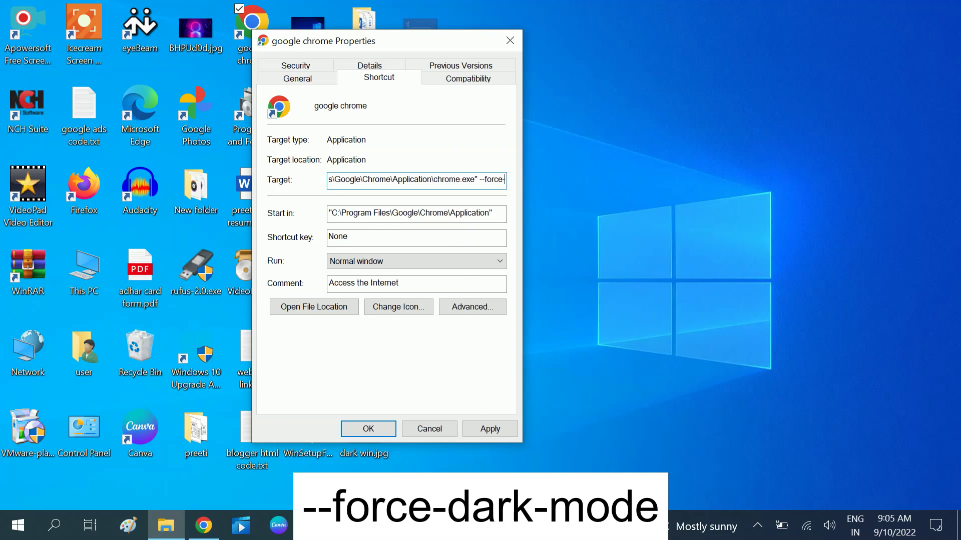
text(dark)
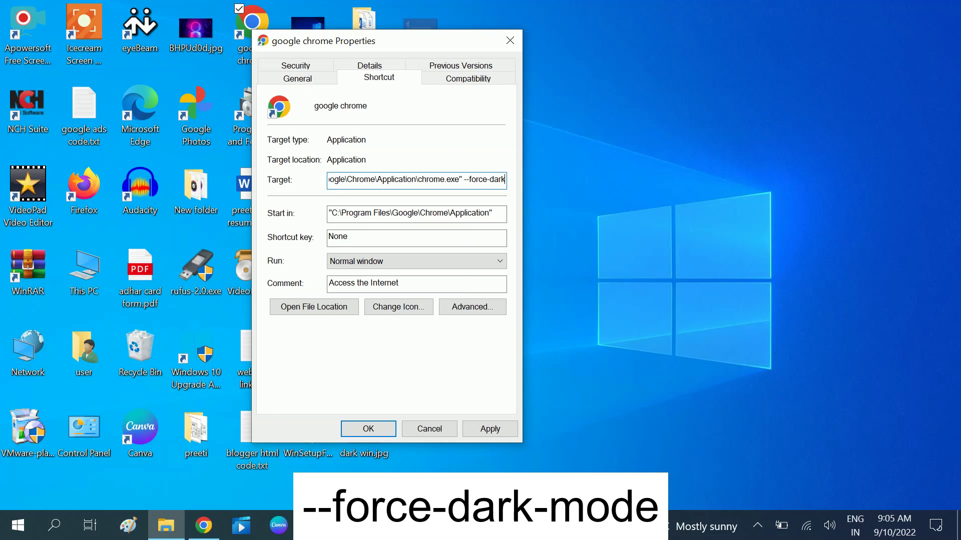
text(-mode)
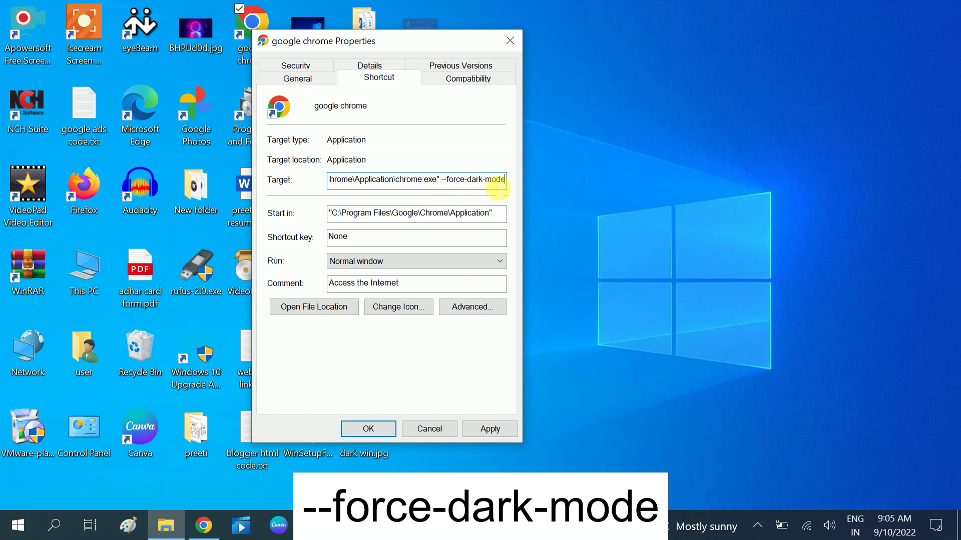
Apply the --force-dark-mode Target change with OK and refresh the desktop twice.
click(490, 429)
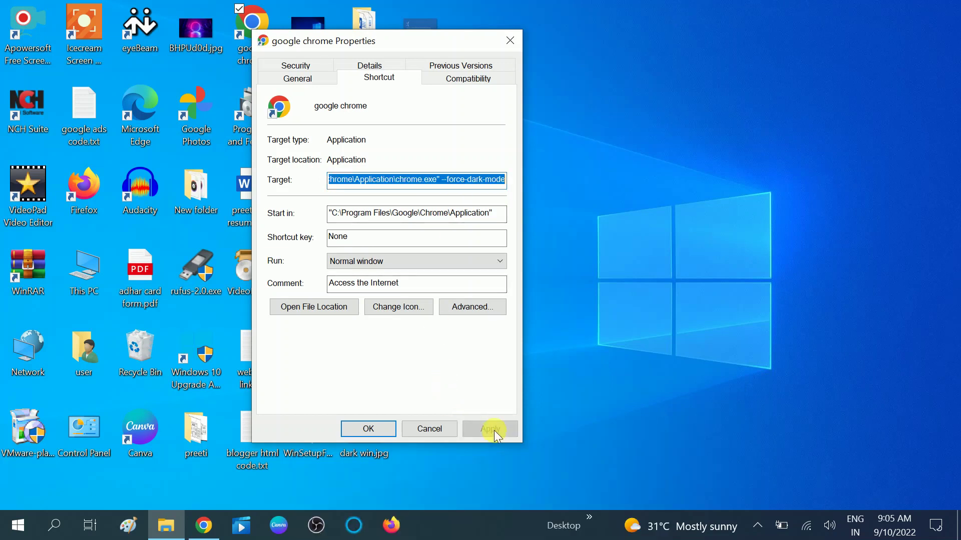
click(370, 429)
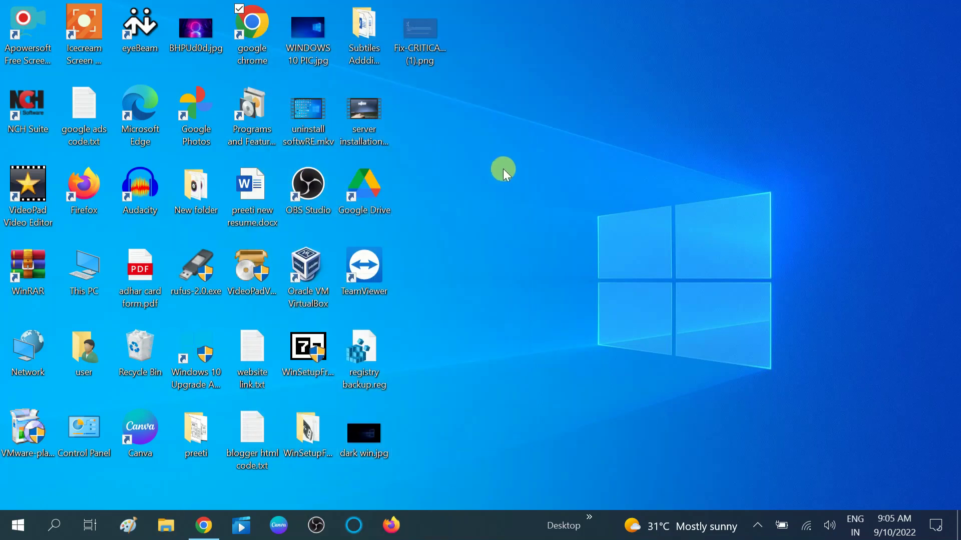
right_click(503, 169)
click(535, 214)
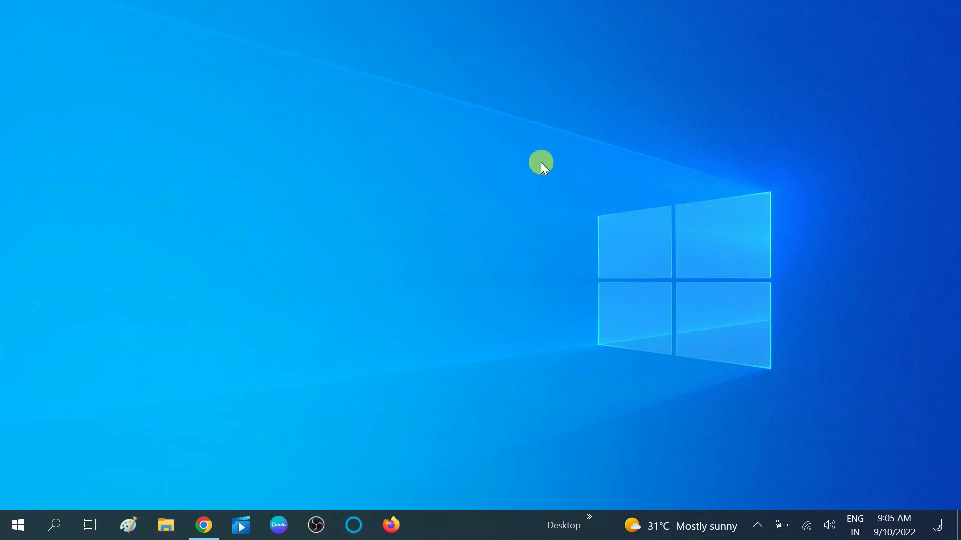
right_click(540, 162)
click(563, 212)
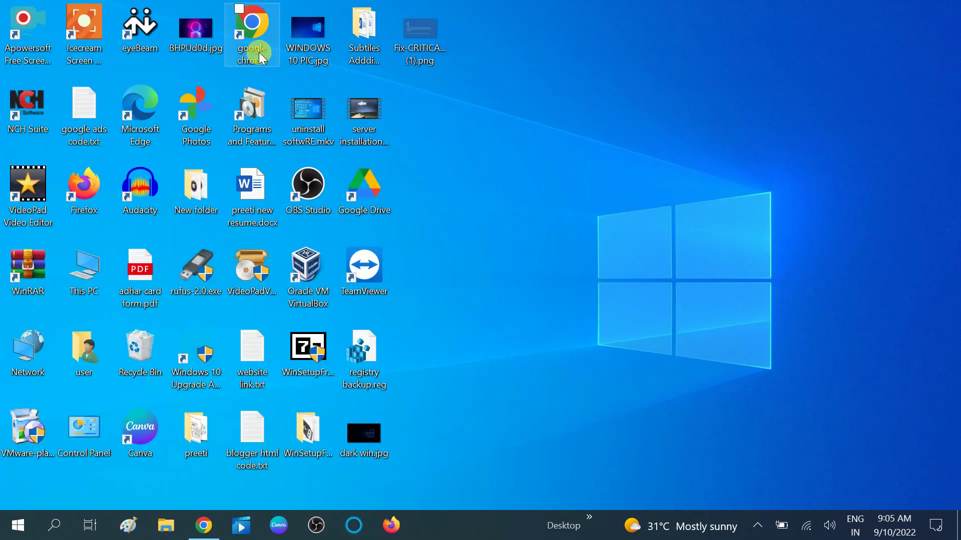
Test-launch Chrome from the shortcut, close it, confirm the shortcut properties, and refresh the desktop.
double_click(255, 50)
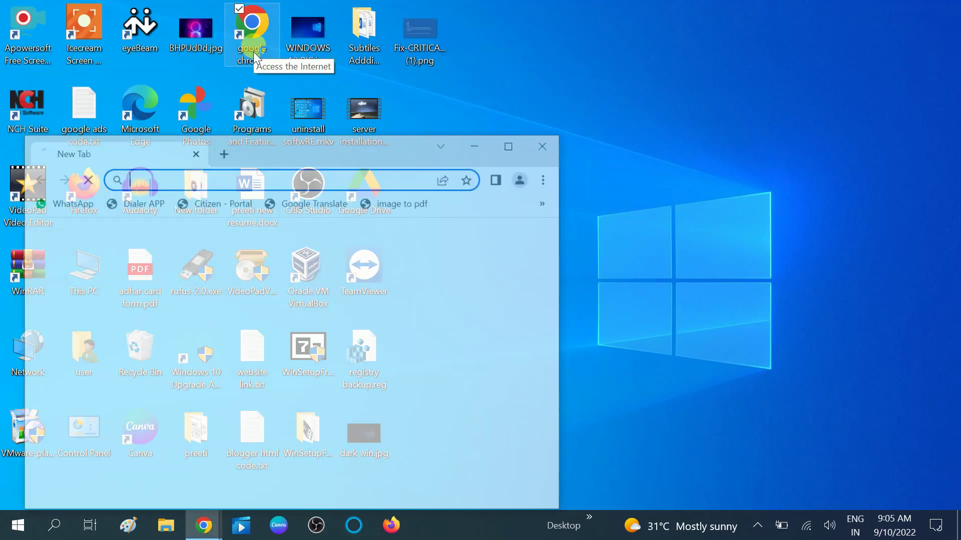
click(513, 144)
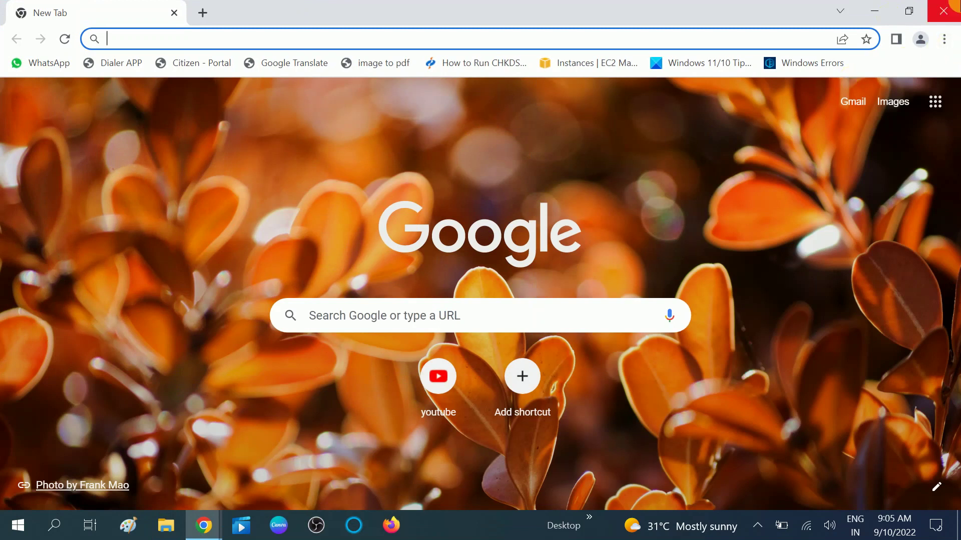
click(943, 11)
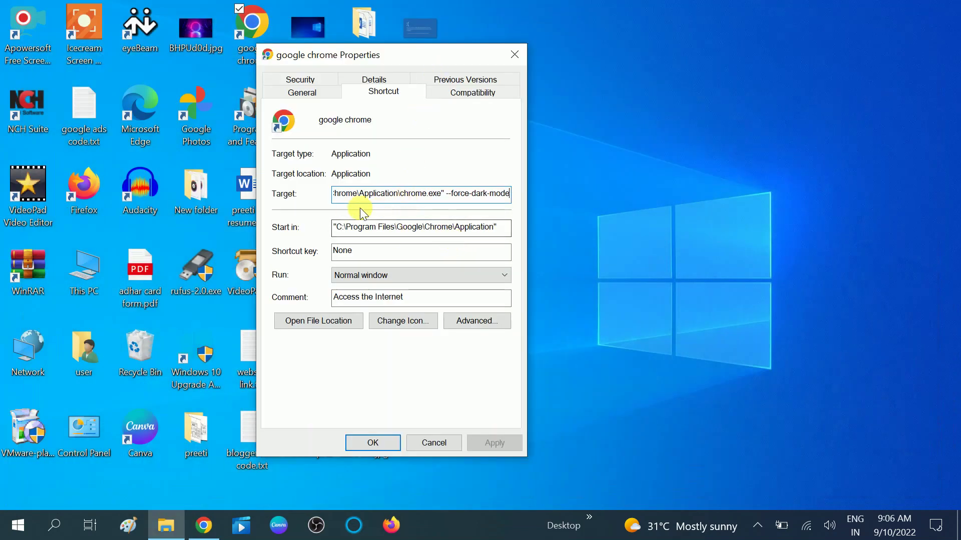
click(518, 52)
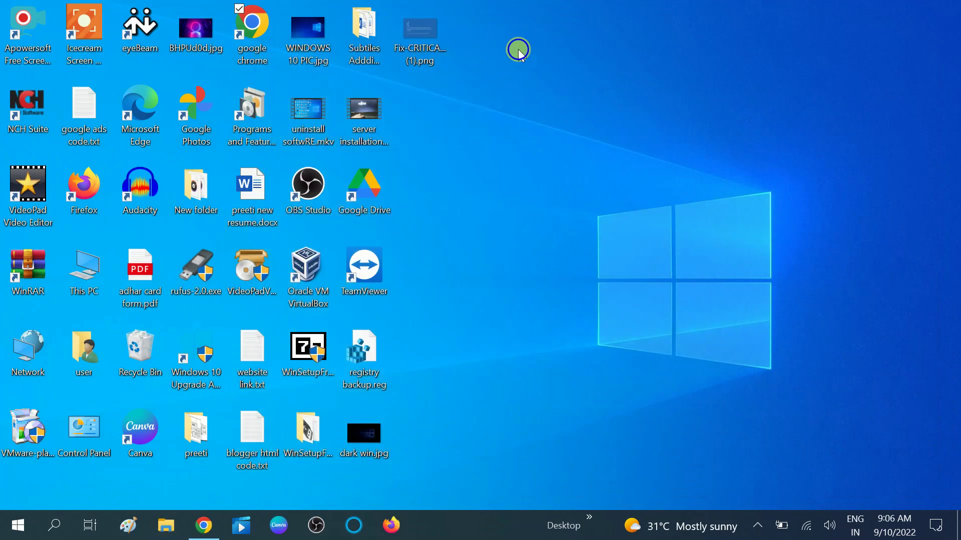
right_click(518, 50)
click(542, 90)
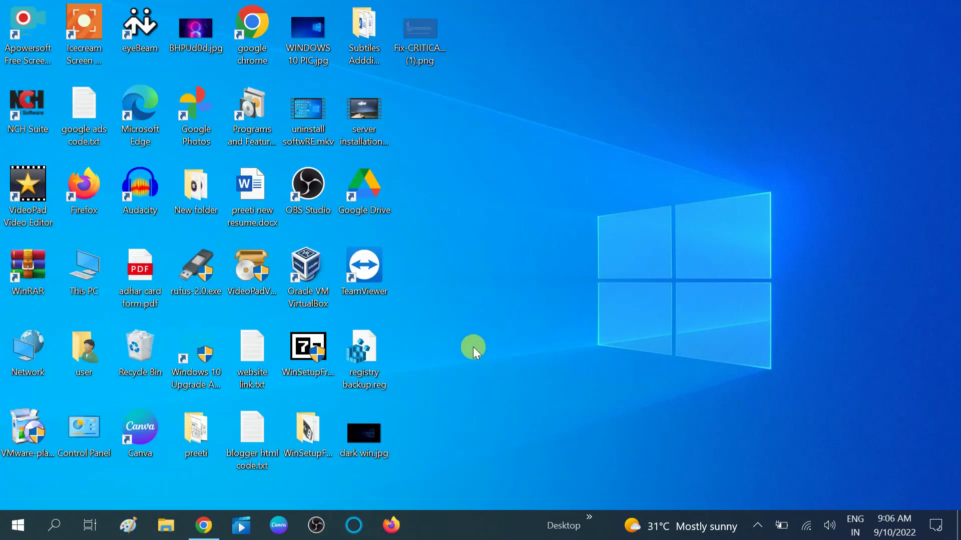
Launch Chrome maximized, search Google for 'web store chrome', and open the Chrome Web Store.
double_click(256, 48)
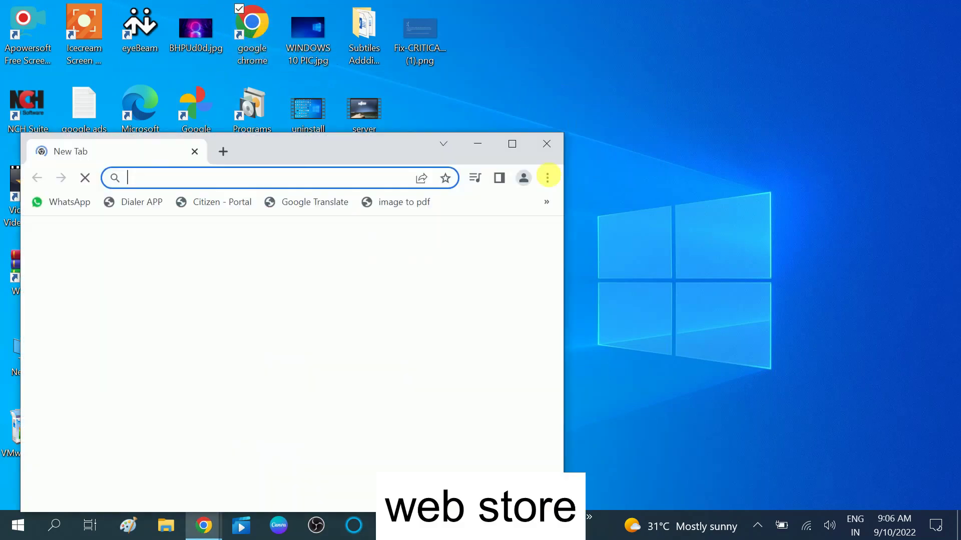
click(511, 143)
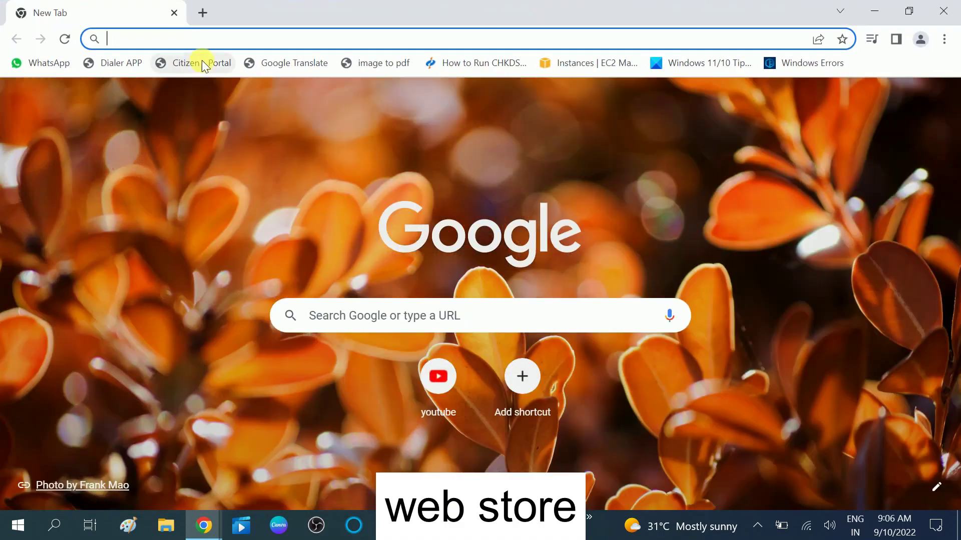
click(210, 45)
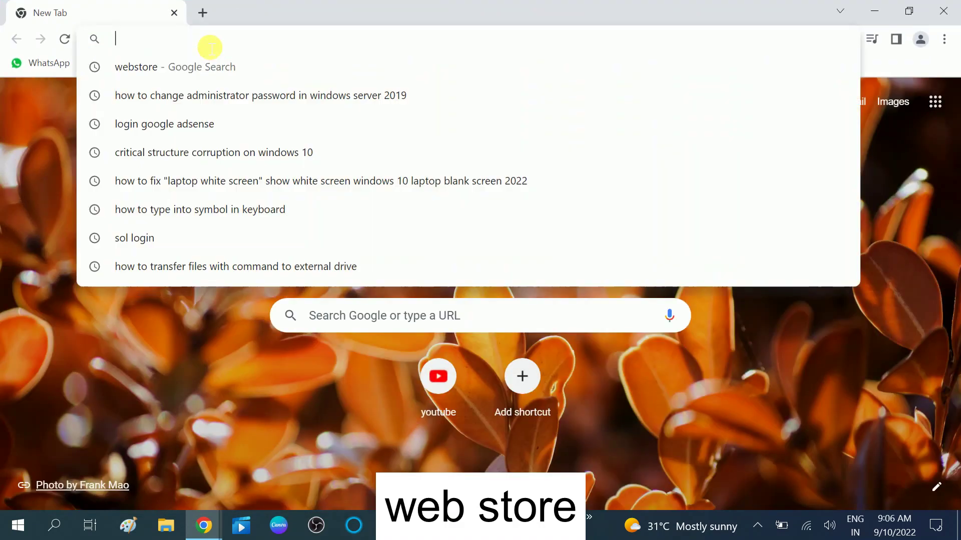
text(we)
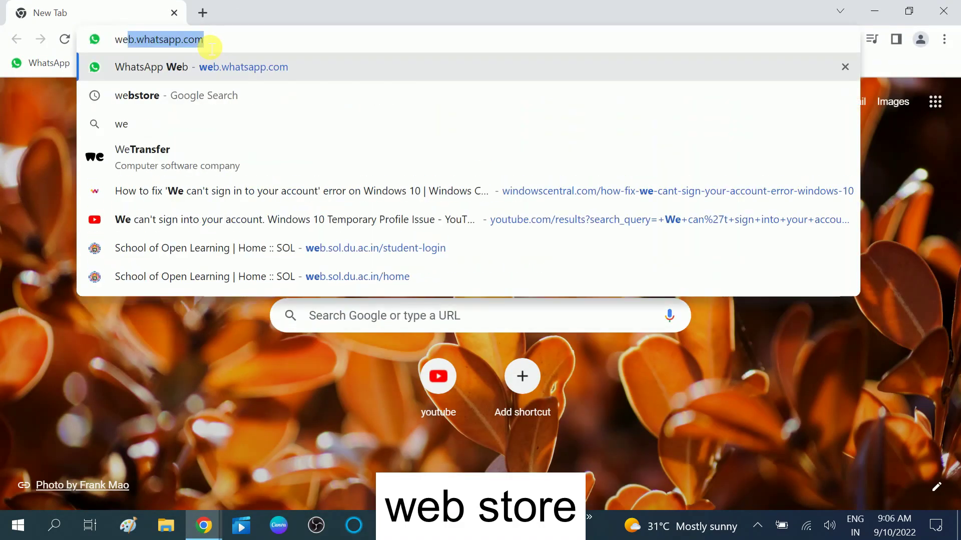
text(b)
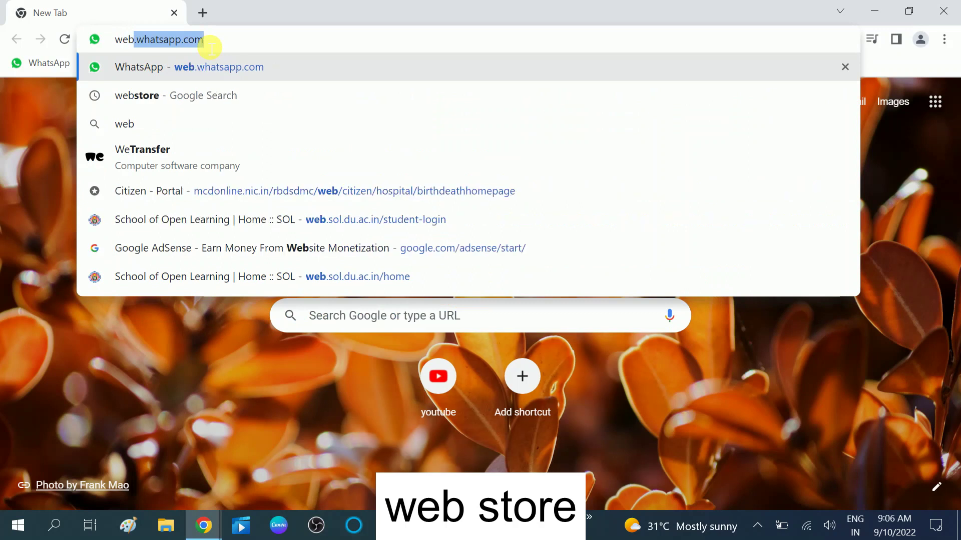
text( st)
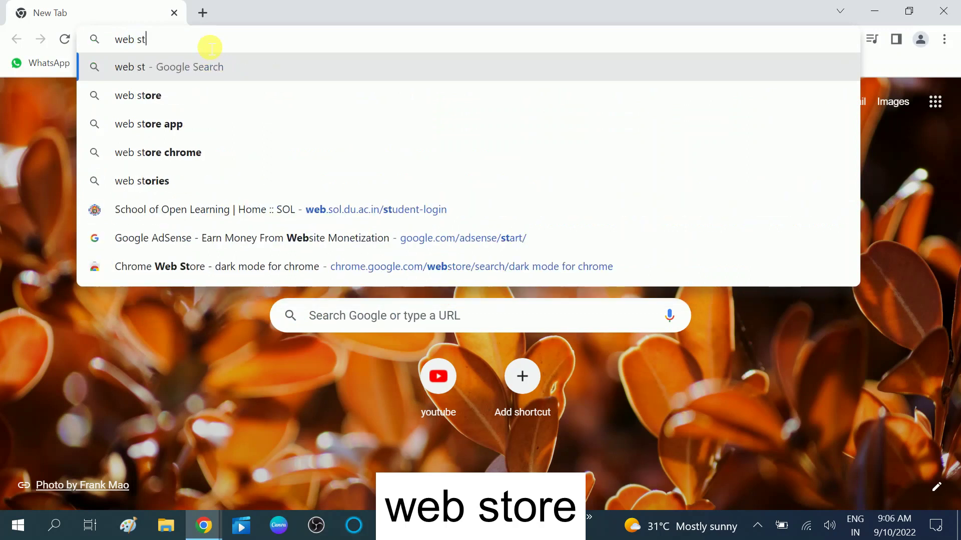
text(ore)
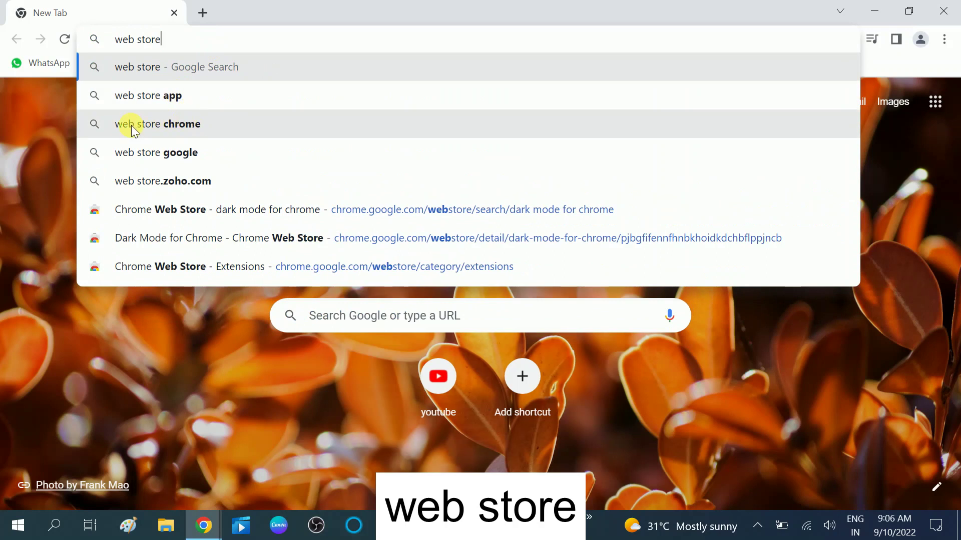
click(173, 125)
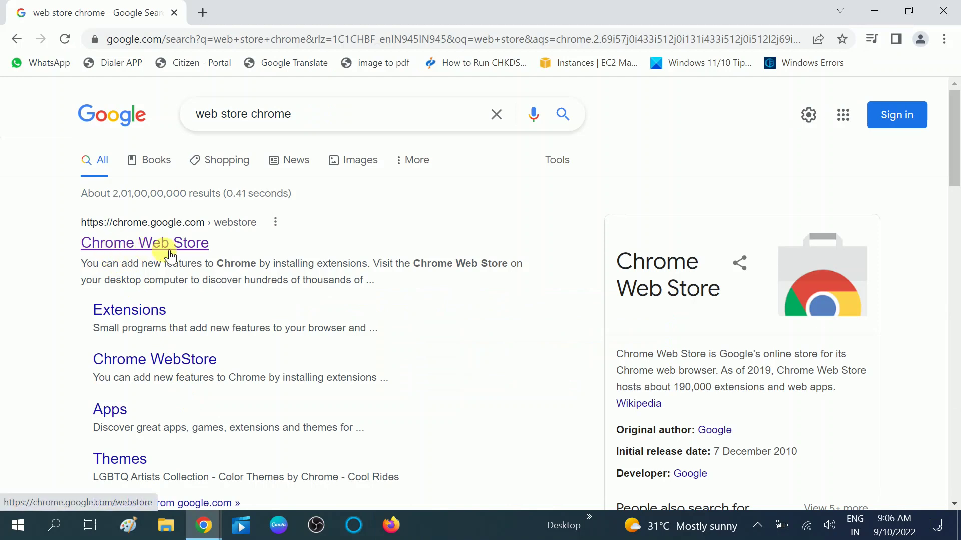
click(180, 256)
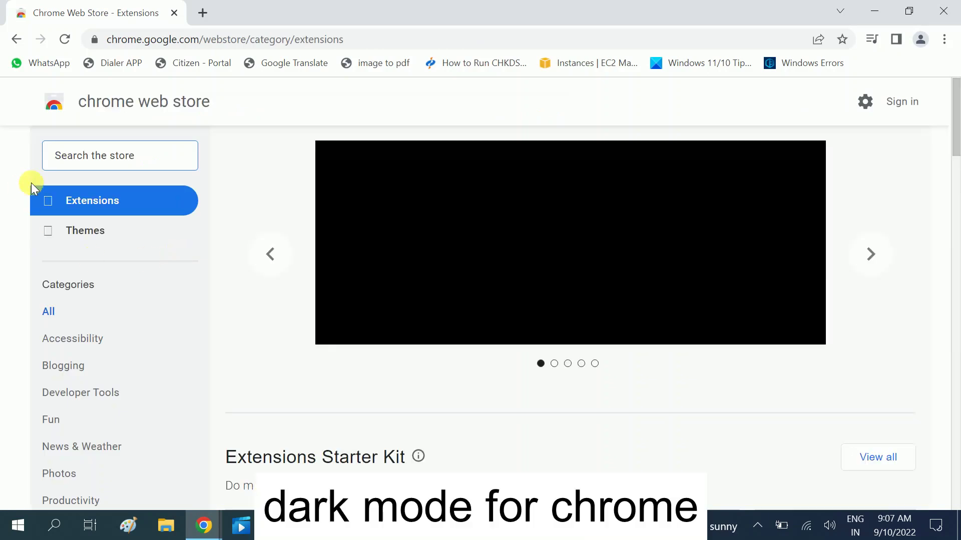
Search the Chrome Web Store for 'dark mode for chrome'.
click(100, 160)
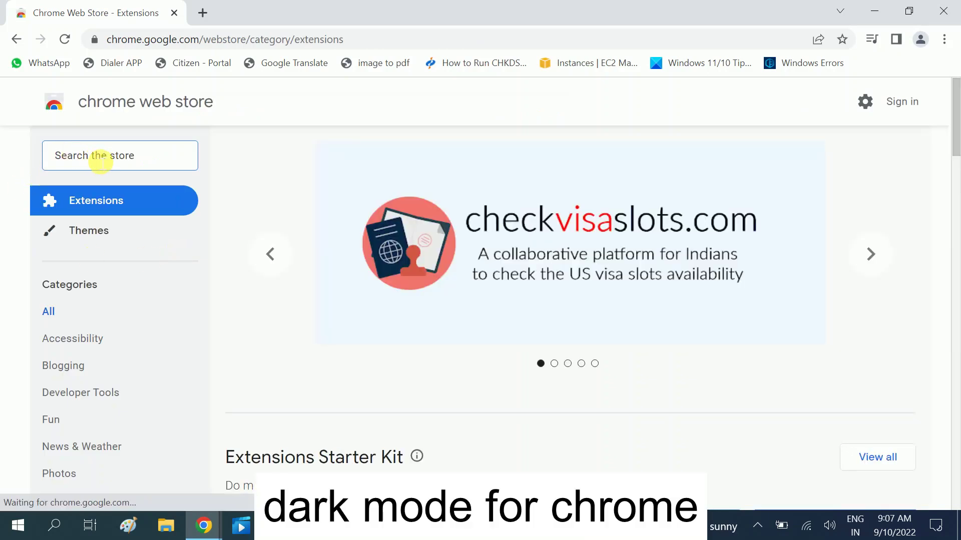
text(dar)
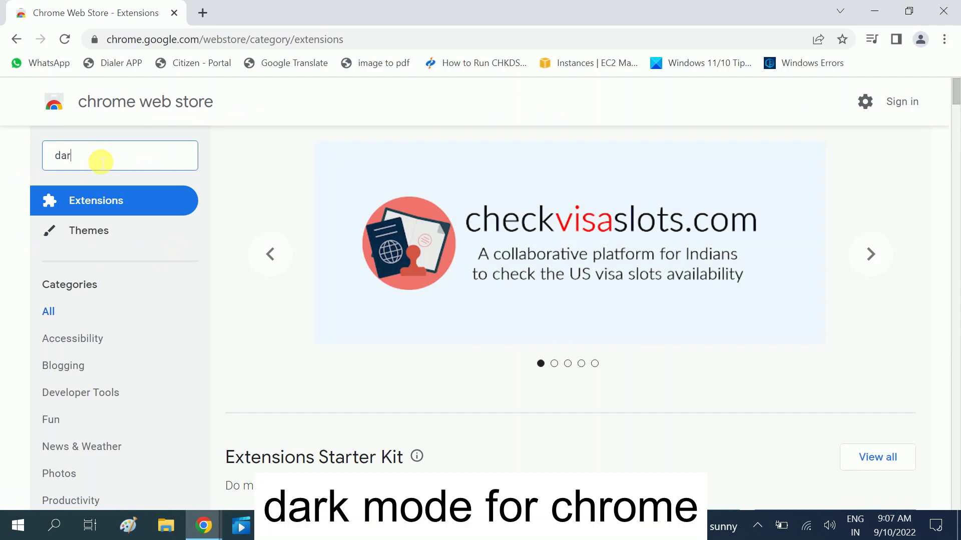
text(k mode foe)
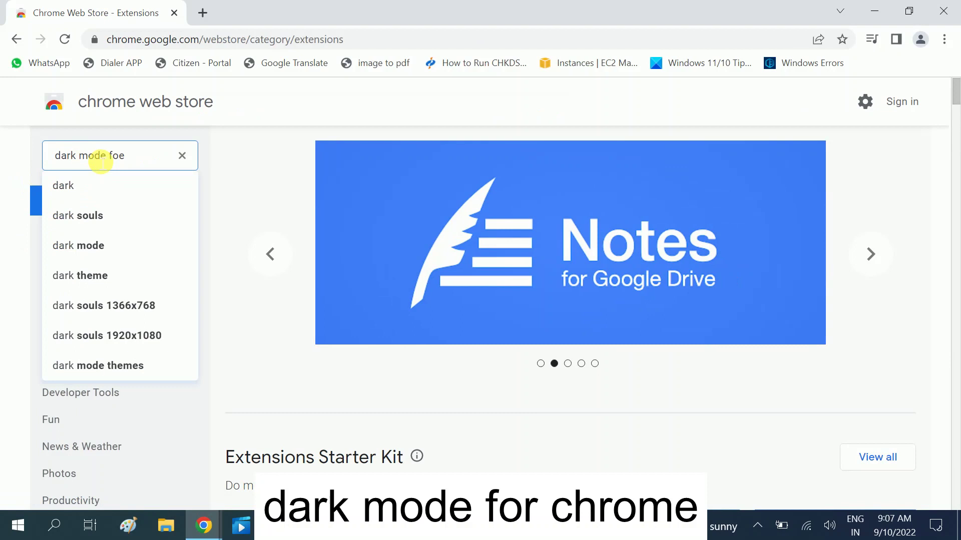
key(BackSpace)
text(r chrom)
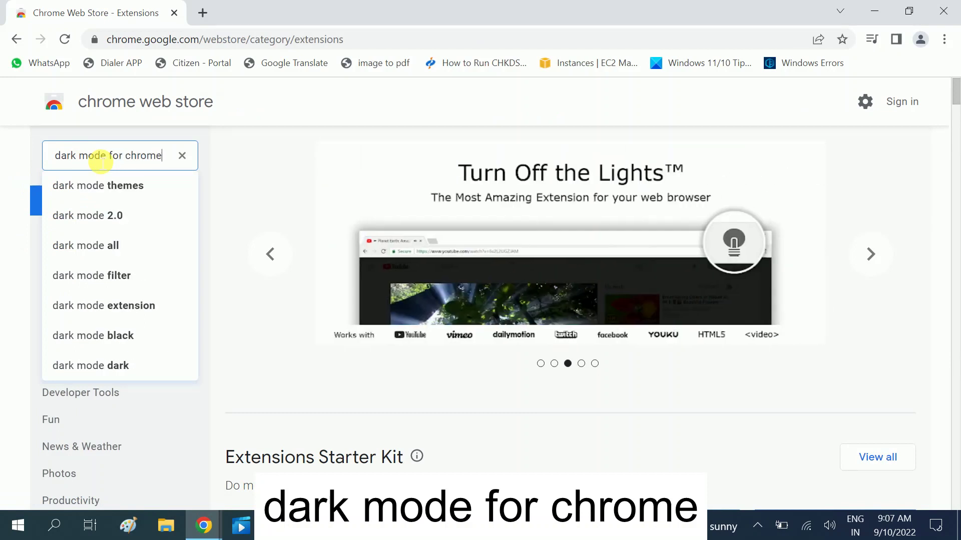
key(Return)
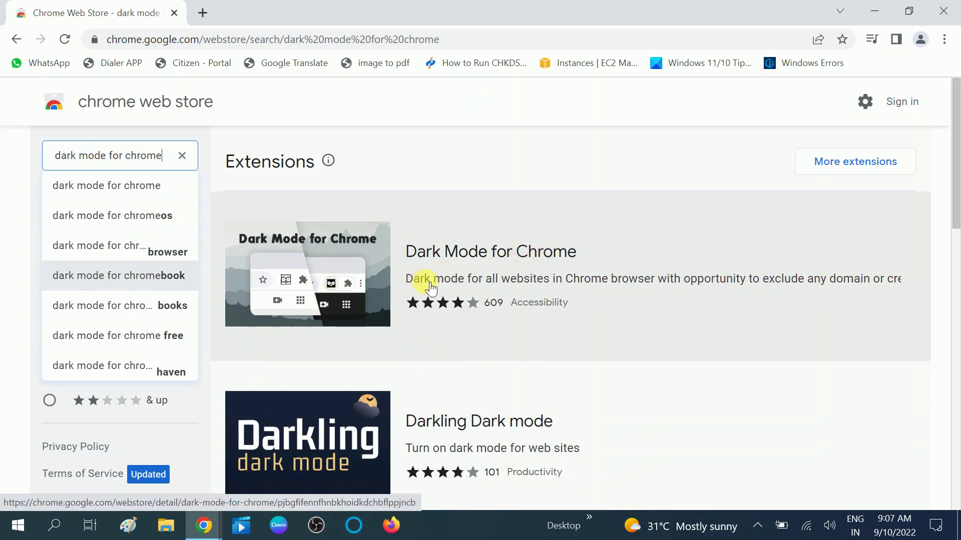
Install the Dark Mode for Chrome extension via Add to Chrome and Add extension.
click(379, 273)
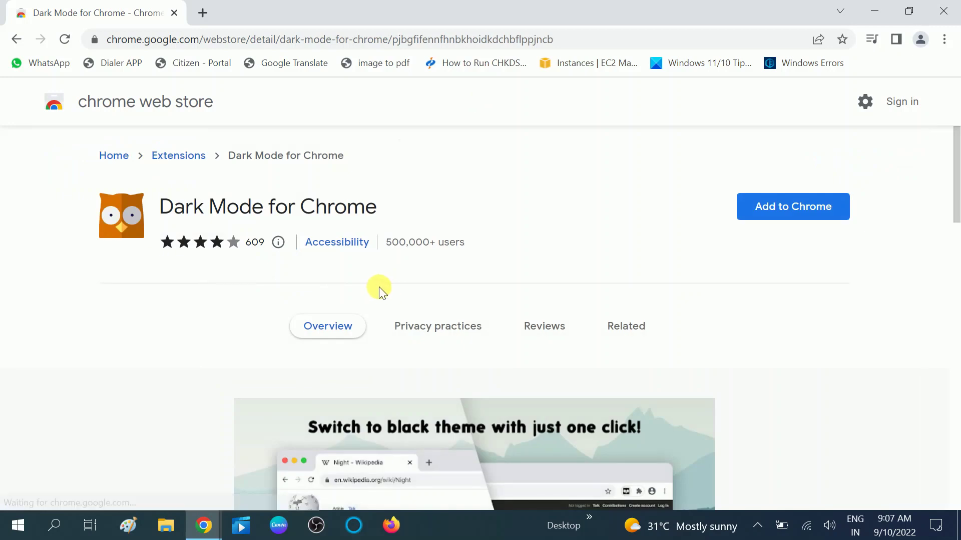
click(790, 215)
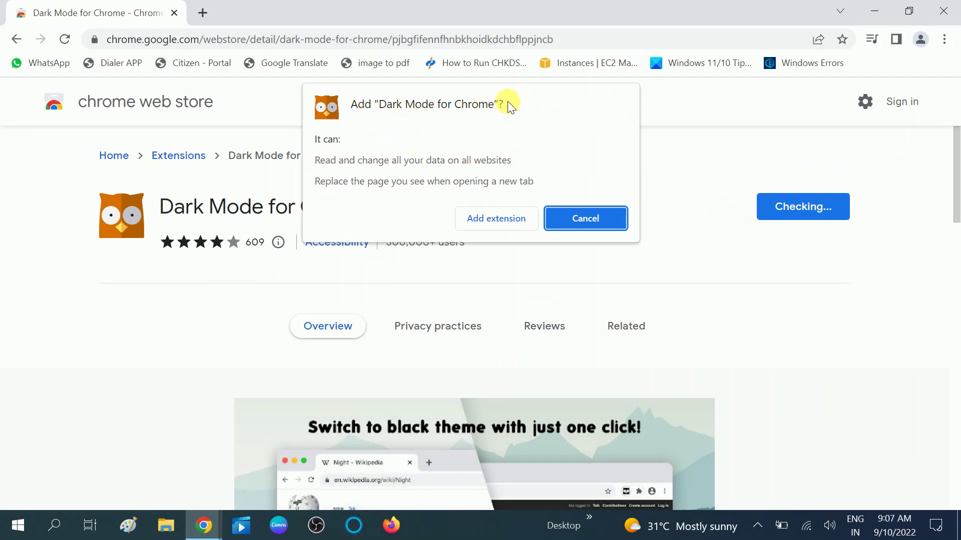
click(497, 220)
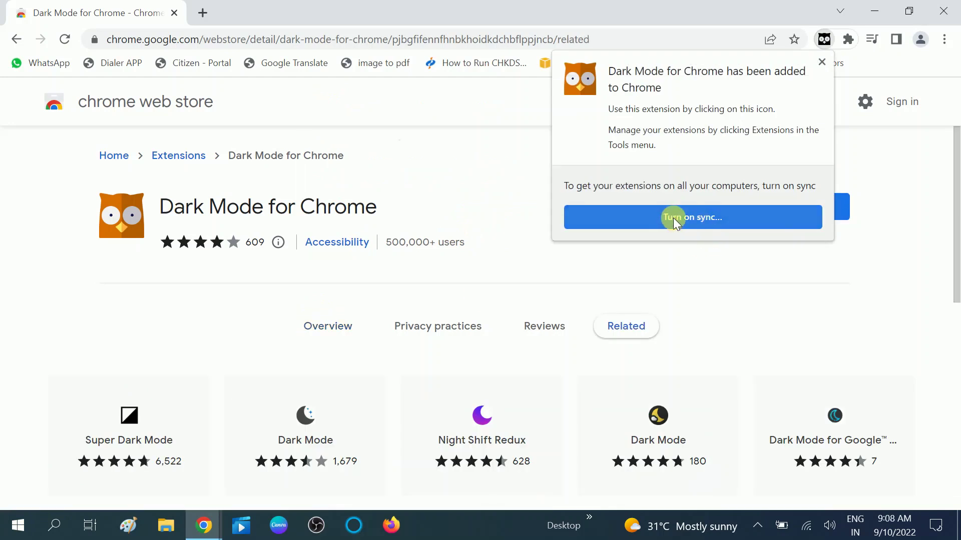
Open a new tab and keep the extension's dark 'Dark Theme for Chrome' new-tab page.
click(708, 217)
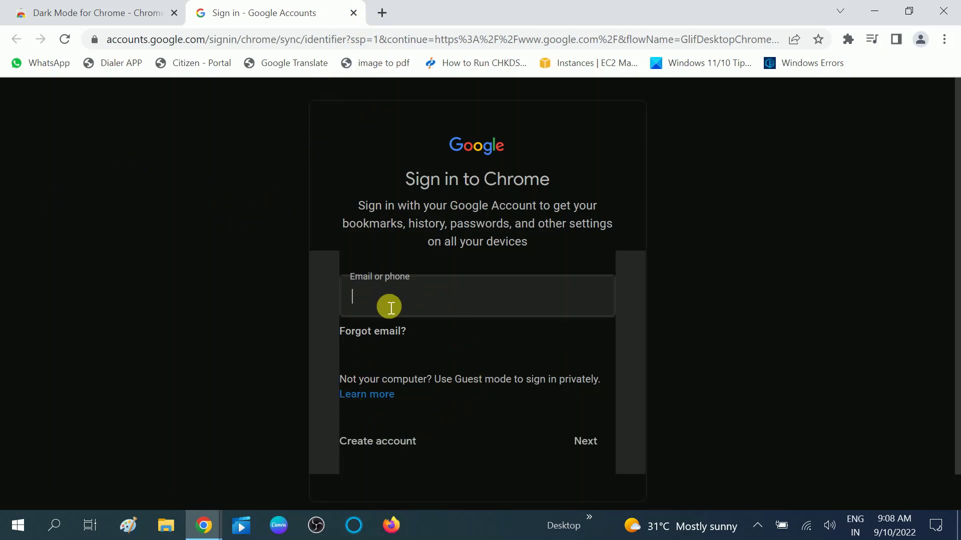
click(383, 12)
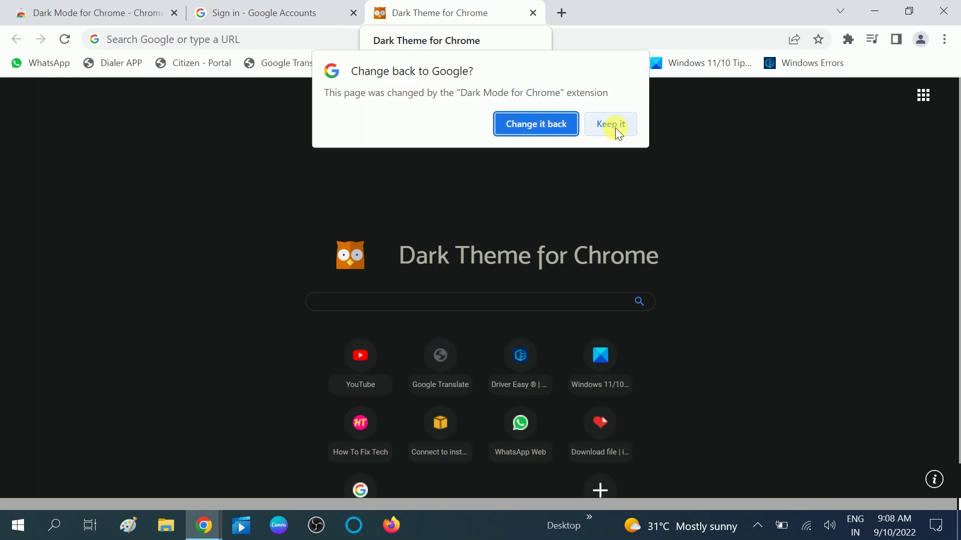
click(615, 127)
Open YouTube from the dark new-tab shortcuts, scroll to confirm its dark theme, then open a new tab.
scroll(433, 286, down, 1)
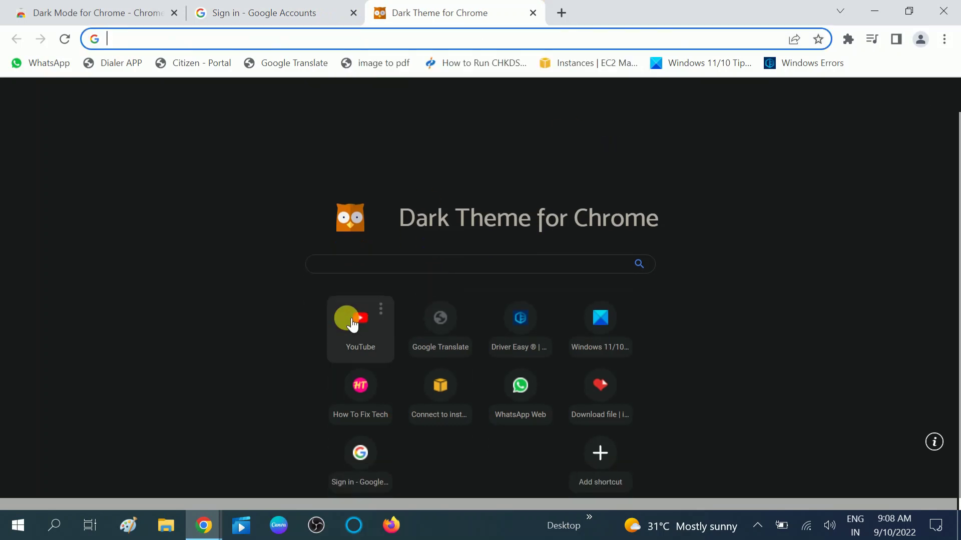
click(352, 322)
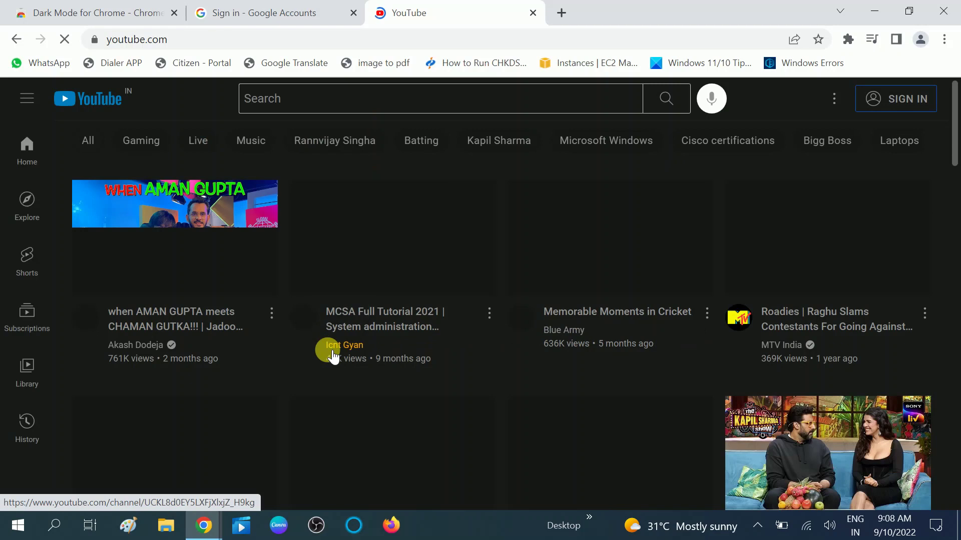
scroll(331, 356, down, 7)
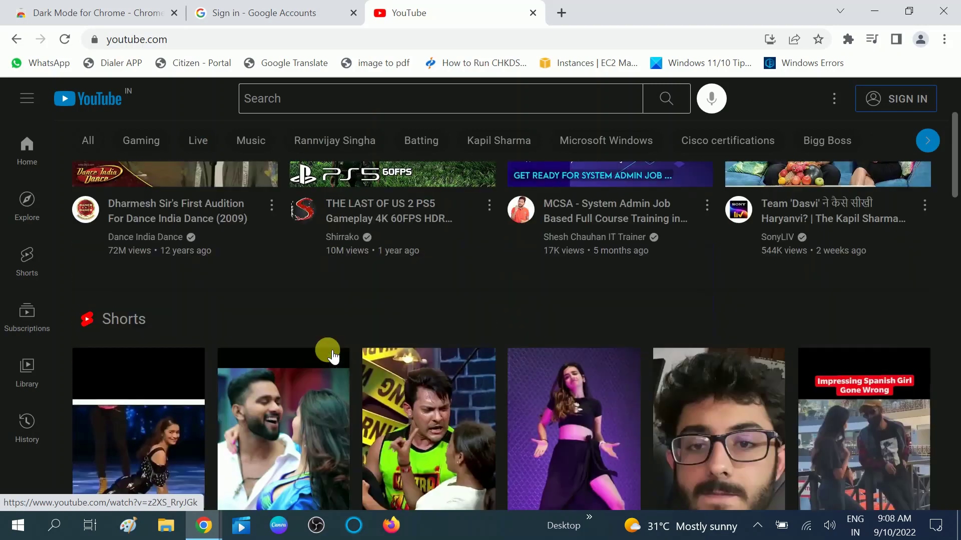
scroll(332, 357, down, 10)
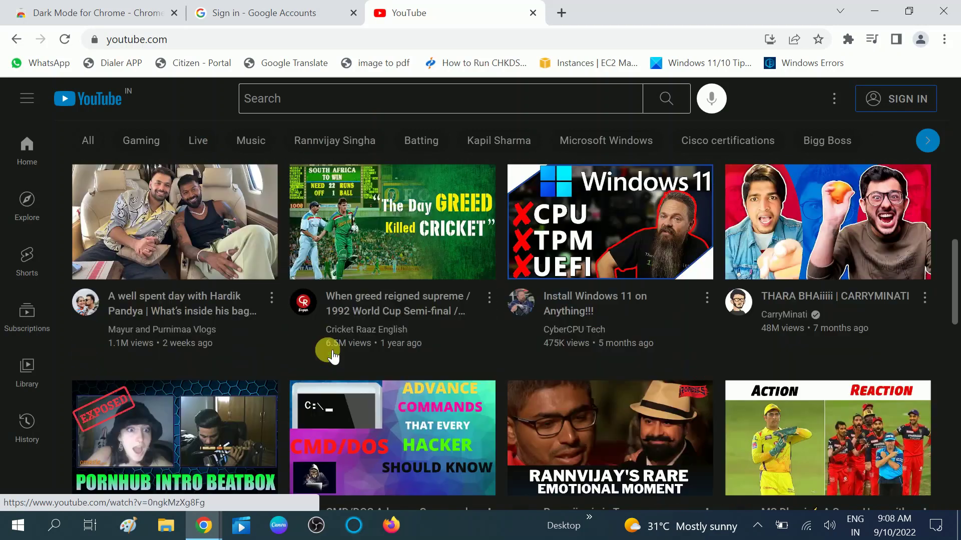
scroll(332, 356, up, 11)
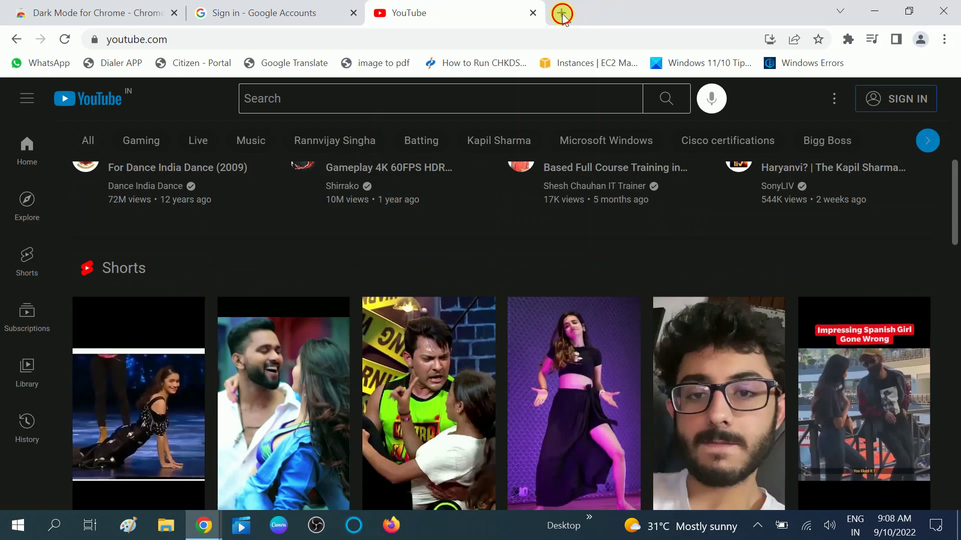
click(562, 13)
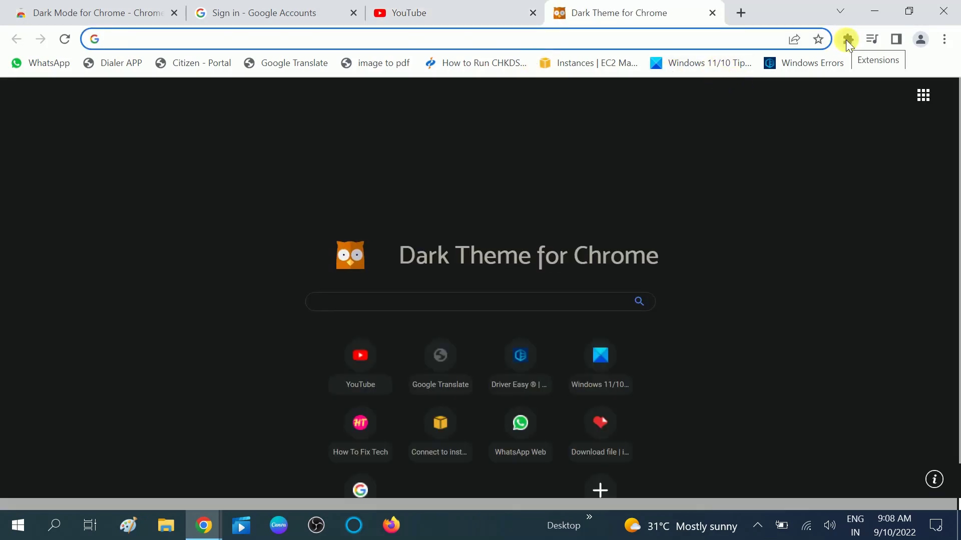
From the Extensions menu, open Manage extensions for Dark Mode for Chrome.
click(847, 40)
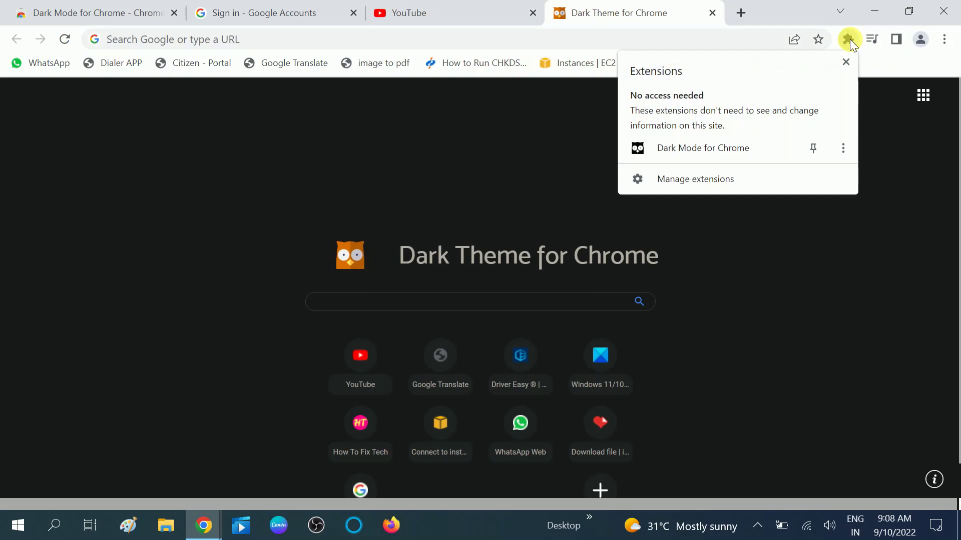
click(843, 148)
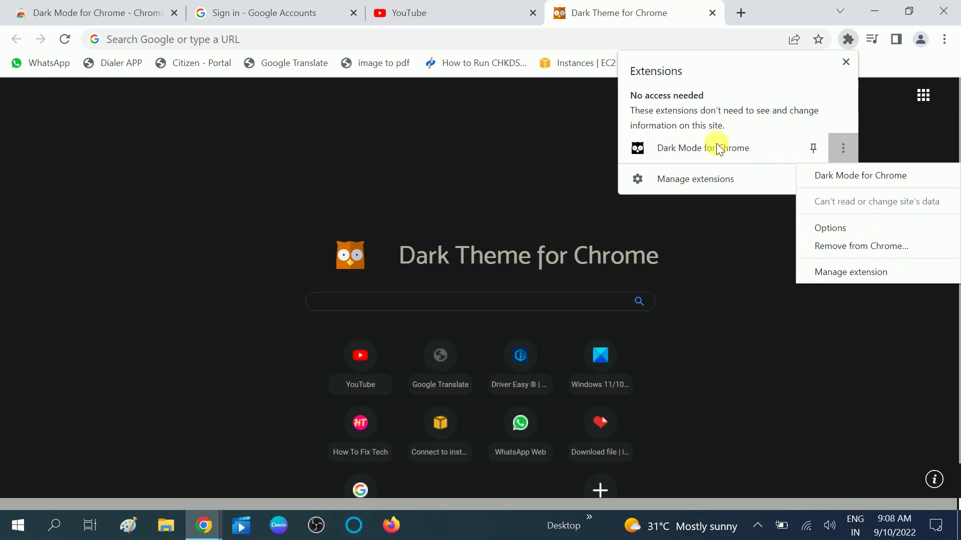
click(706, 178)
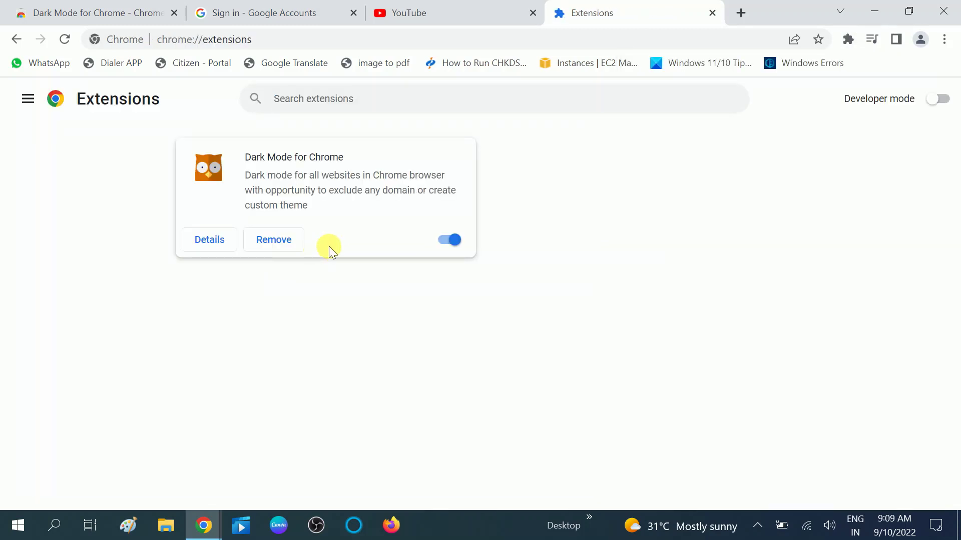
Disable Dark Mode for Chrome and load YouTube in a new tab.
click(453, 240)
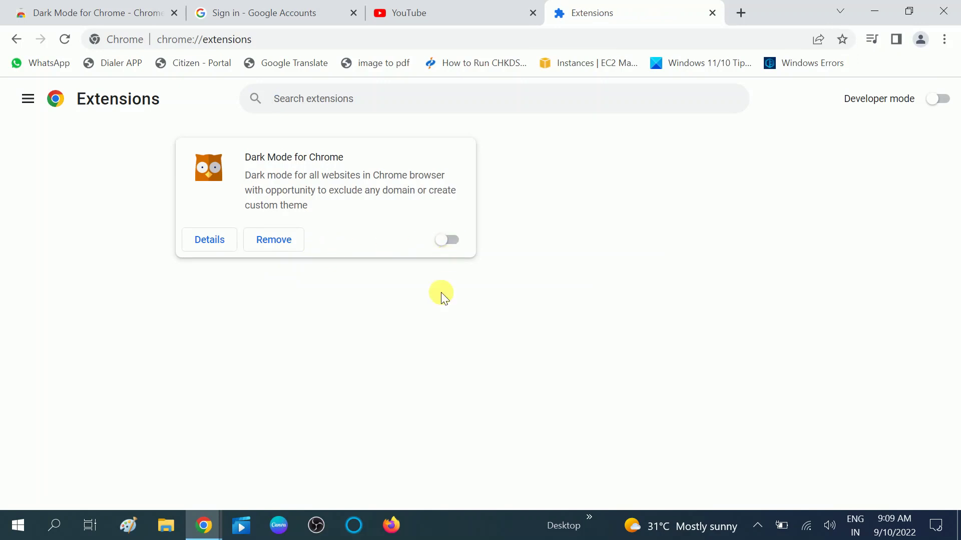
click(741, 12)
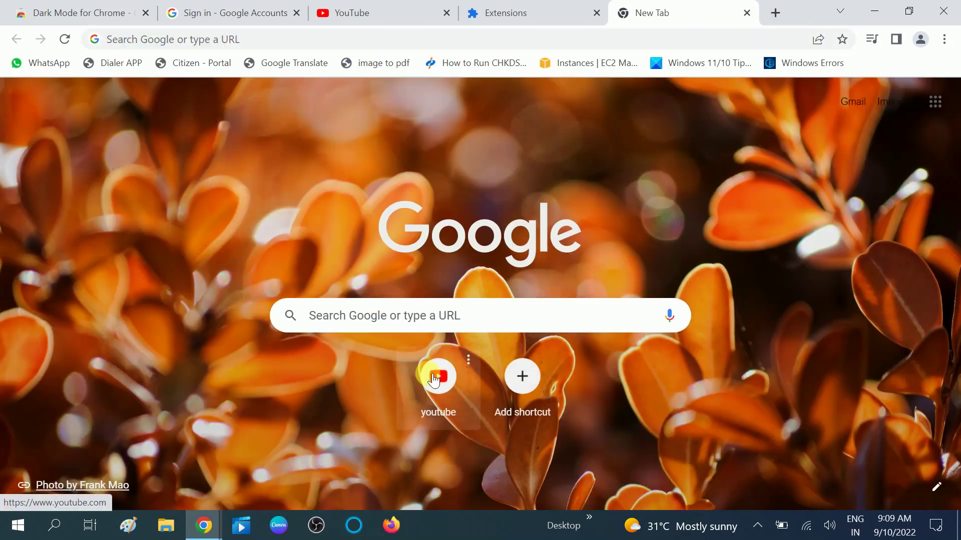
click(434, 382)
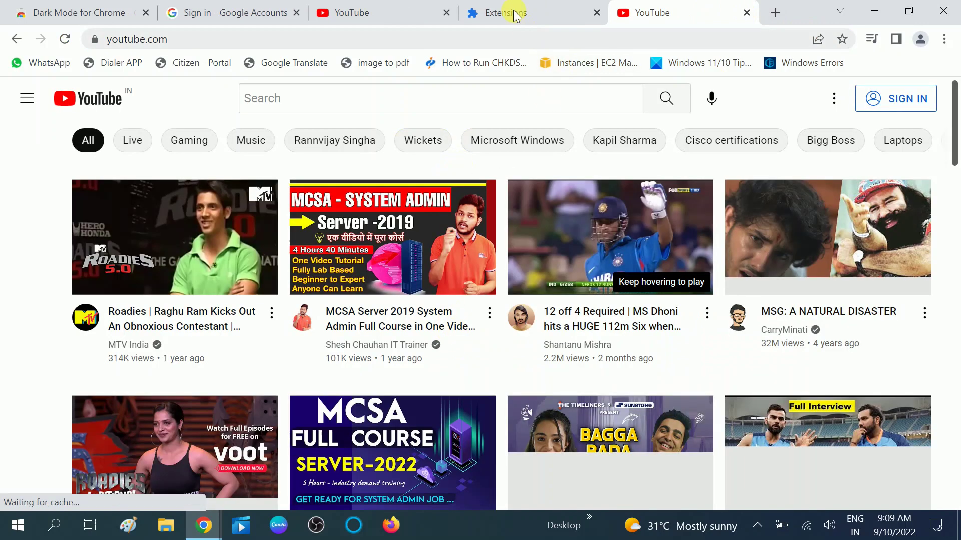
Re-enable Dark Mode for Chrome and reload YouTube to see it dark again.
click(516, 15)
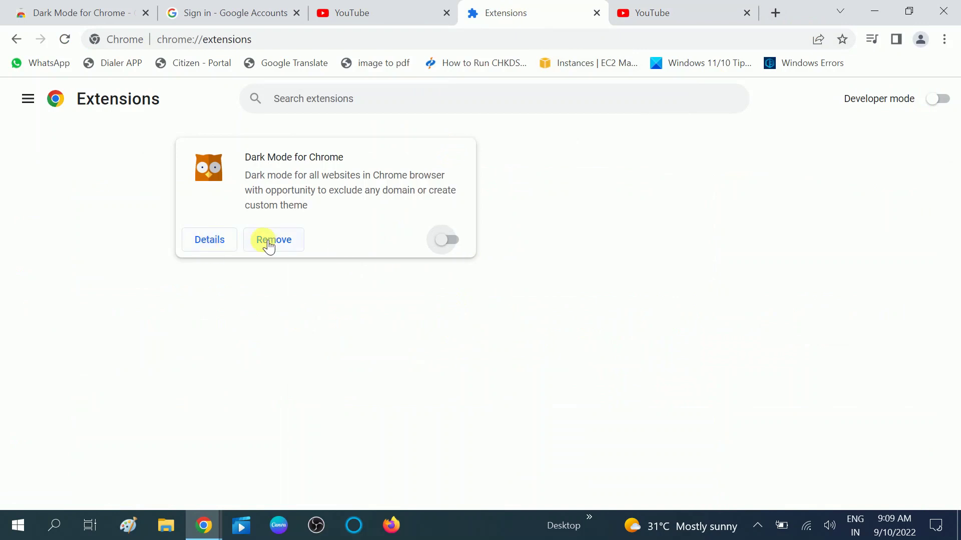
click(450, 242)
click(659, 20)
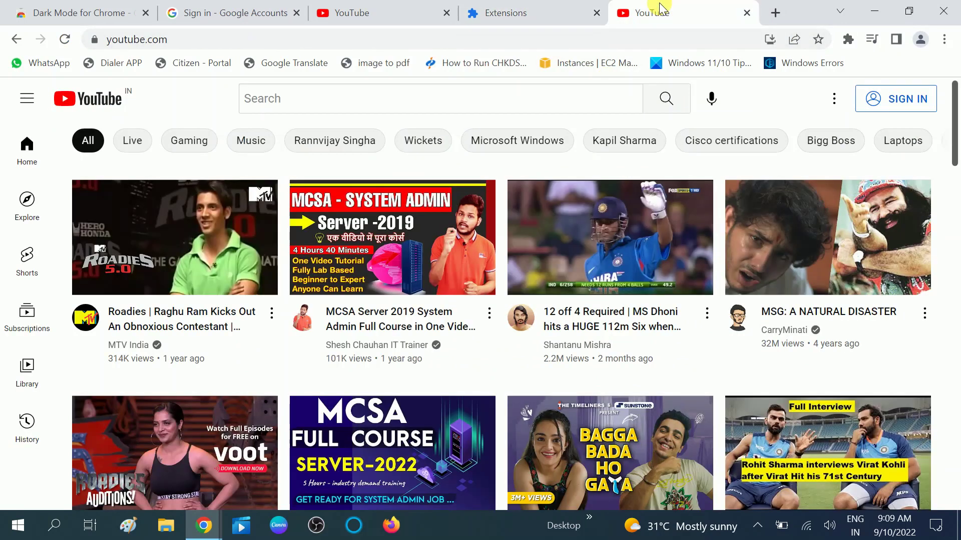
click(64, 40)
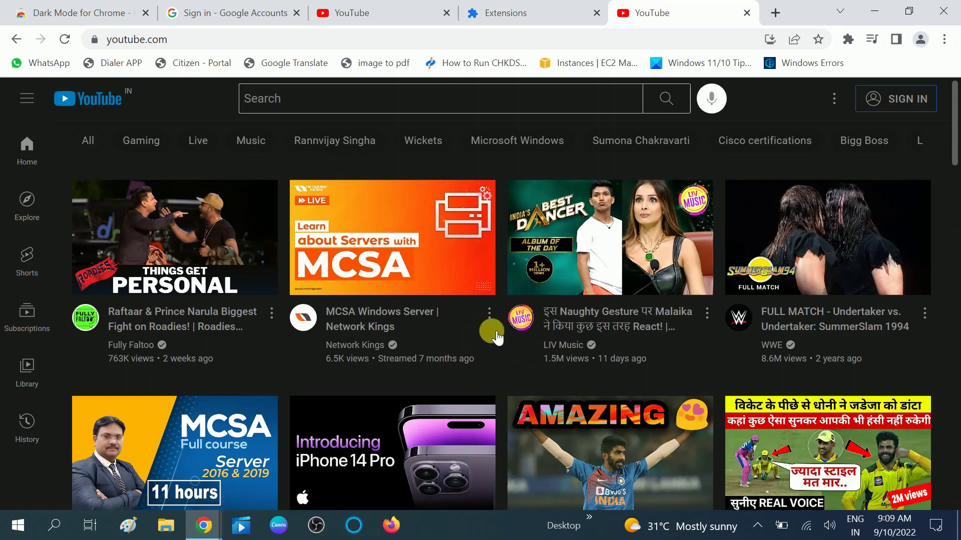
scroll(497, 338, down, 1)
scroll(504, 357, up, 1)
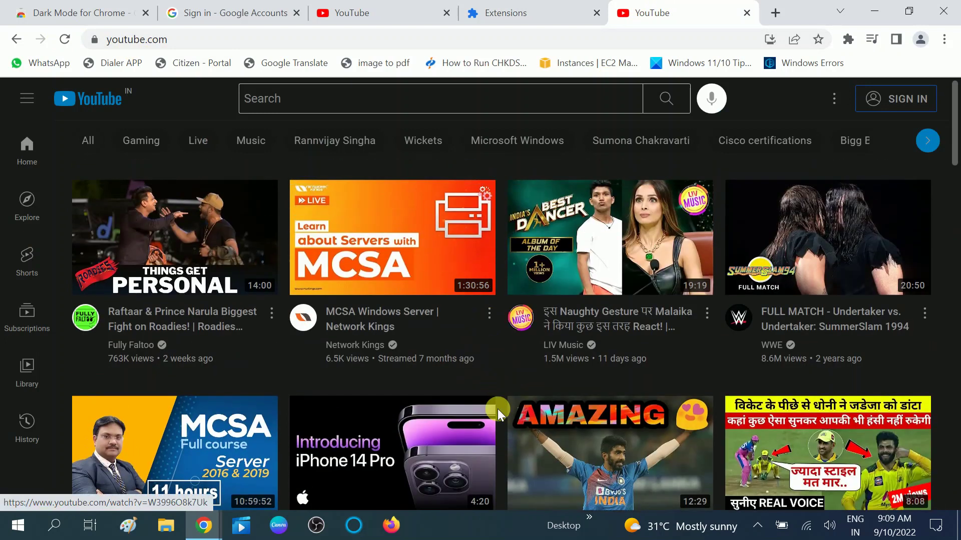
click(518, 14)
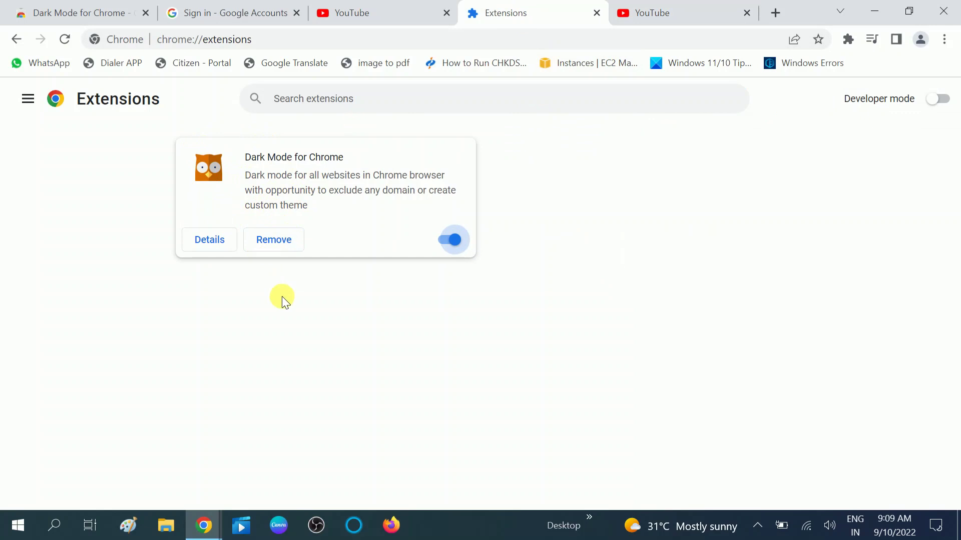
Remove the Dark Mode for Chrome extension and confirm the removal.
click(283, 245)
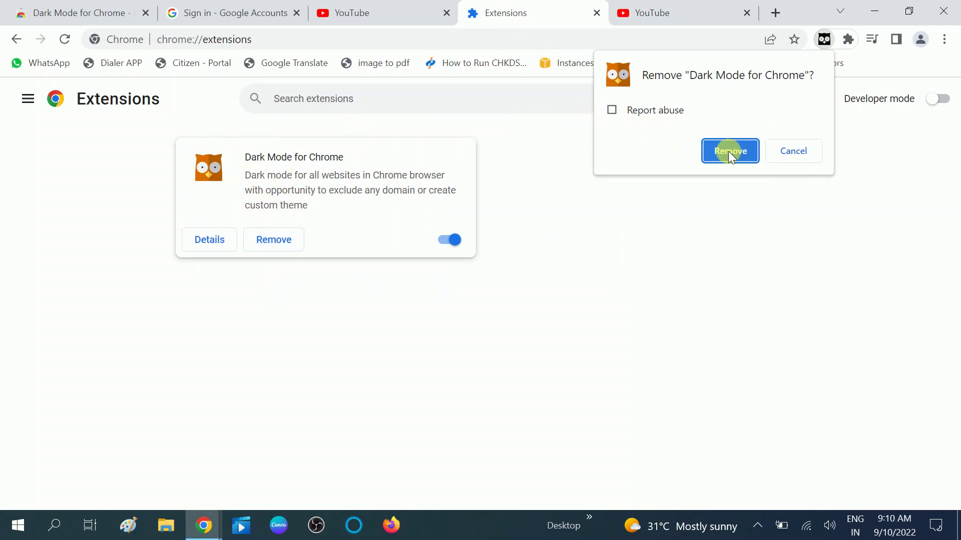
click(728, 151)
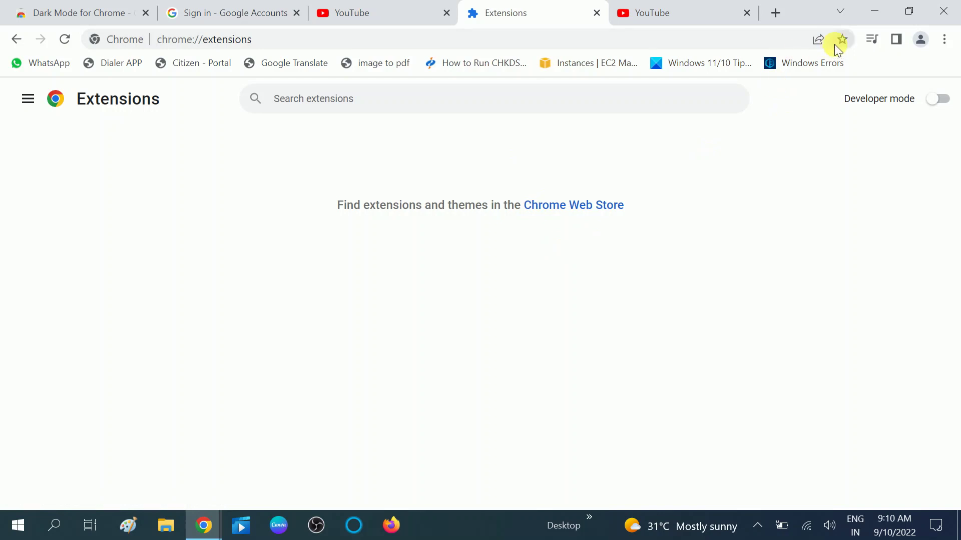
Check that a new tab is light again, then reopen Extensions via More tools.
click(775, 12)
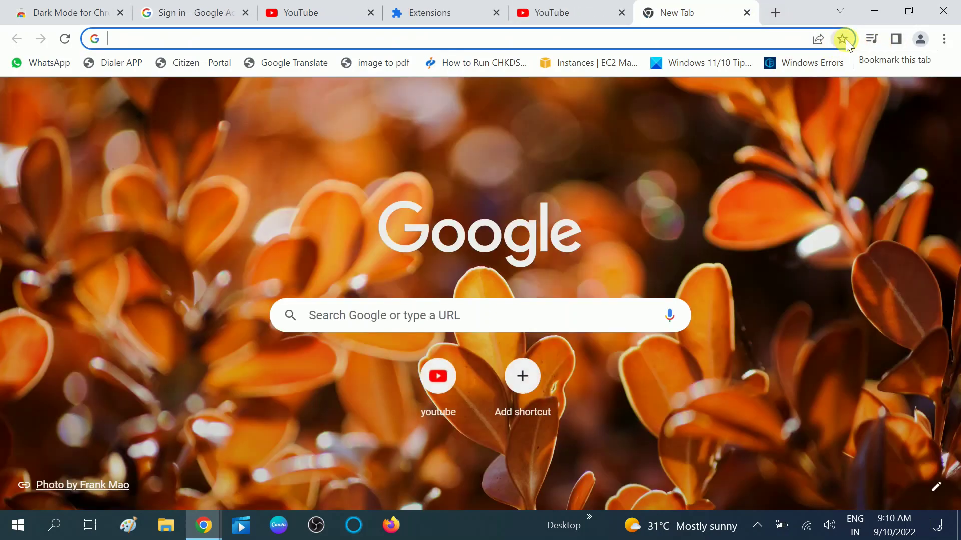
click(118, 103)
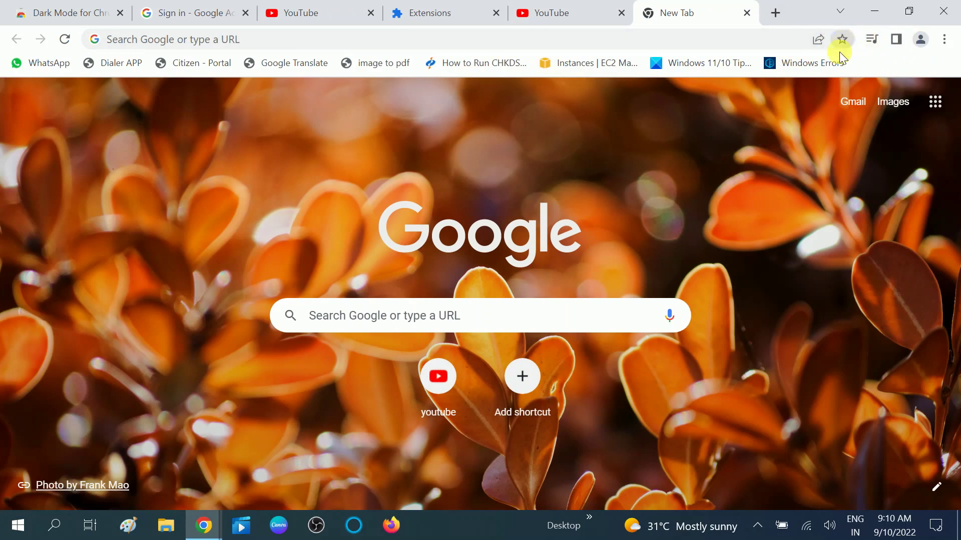
click(947, 40)
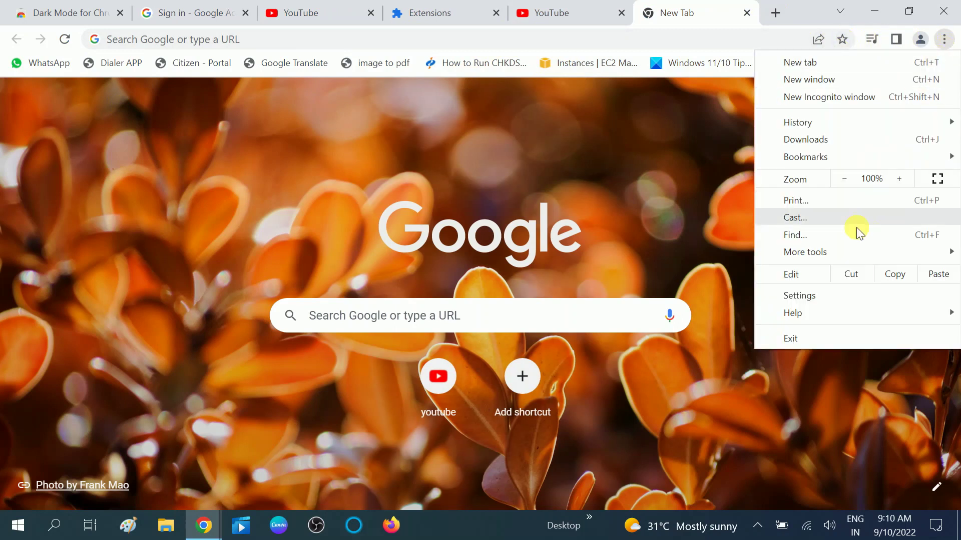
mouse_move(809, 254)
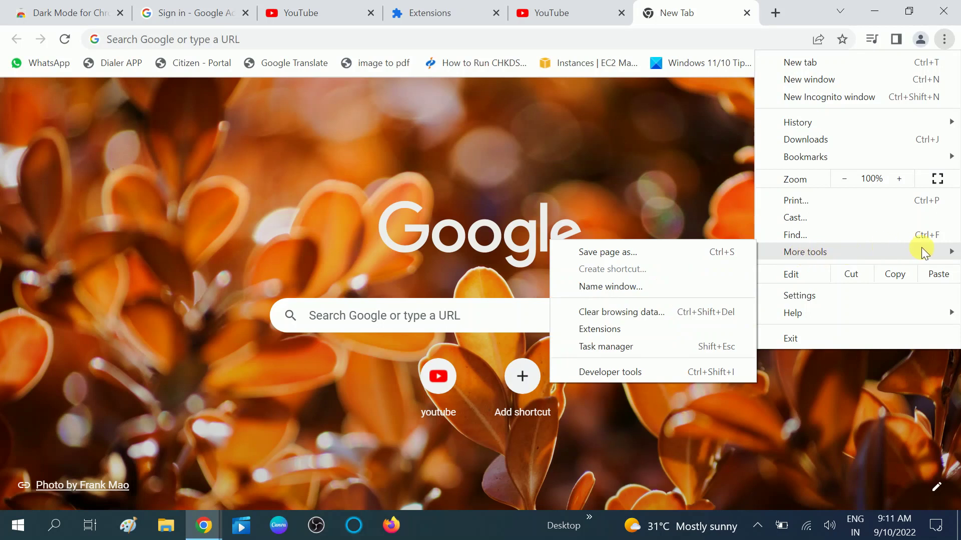
click(623, 331)
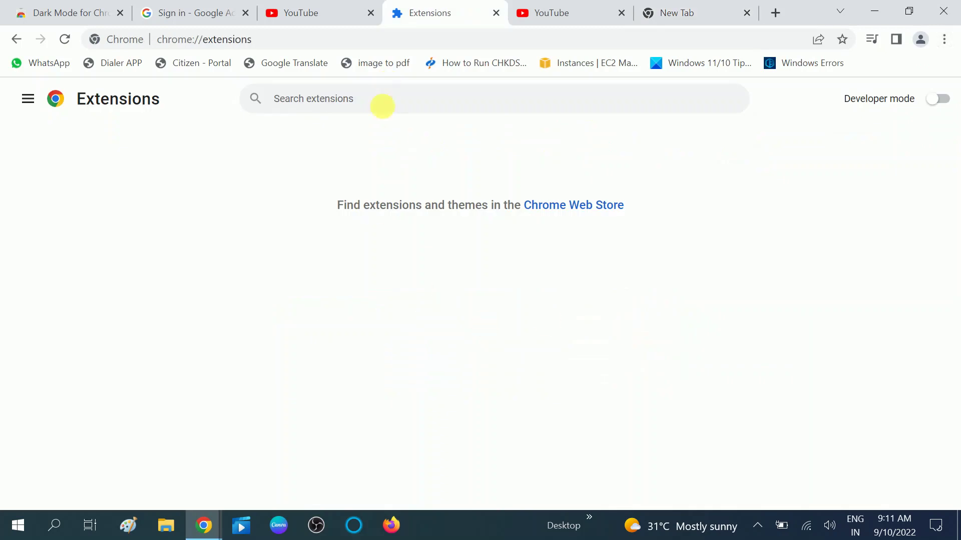